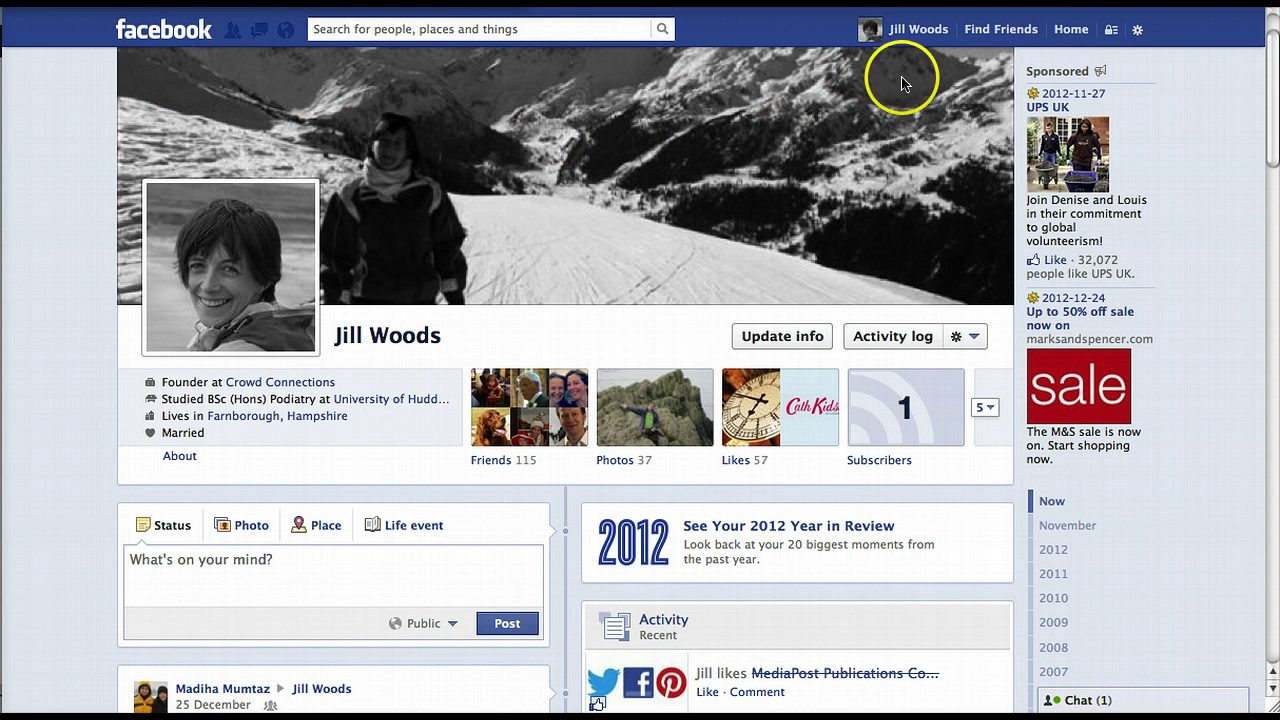
Step: Go from the profile timeline to the Home news feed using the top bar
left_click(1069, 32)
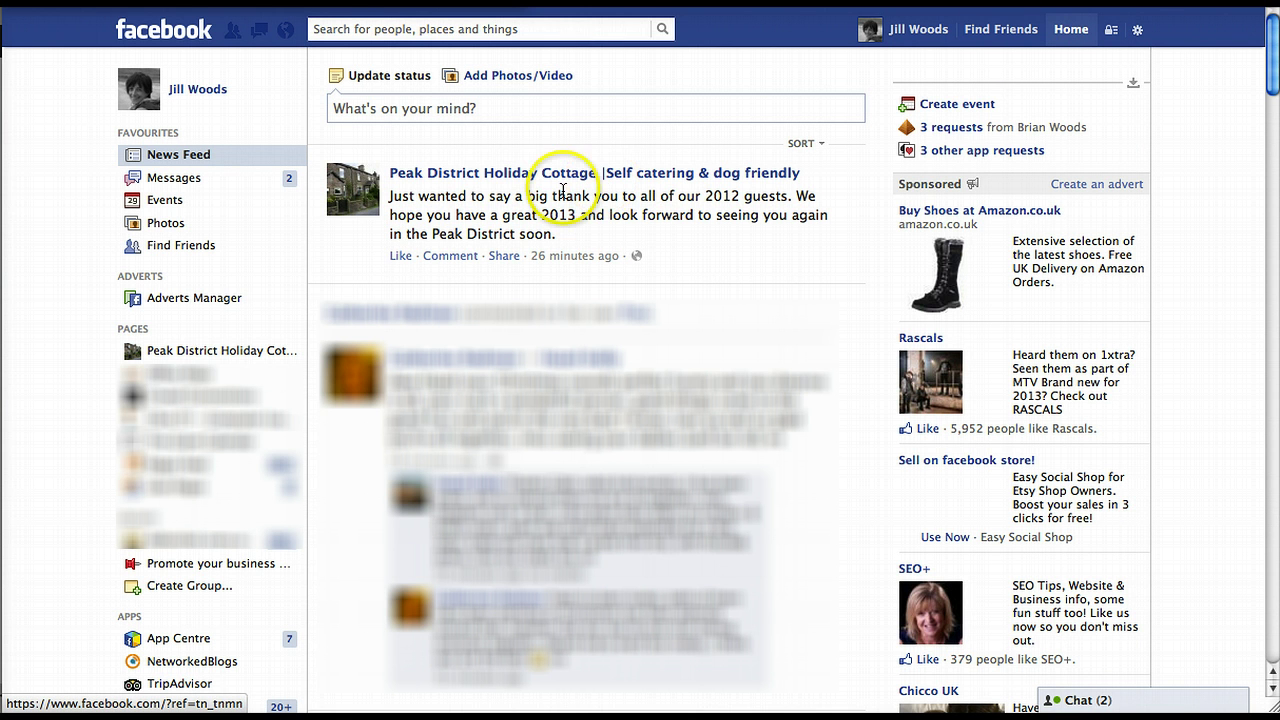
Step: Open Peak District Holiday Cottage from Pages and focus a comment box on its 2012 guests thank-you post
left_click(193, 358)
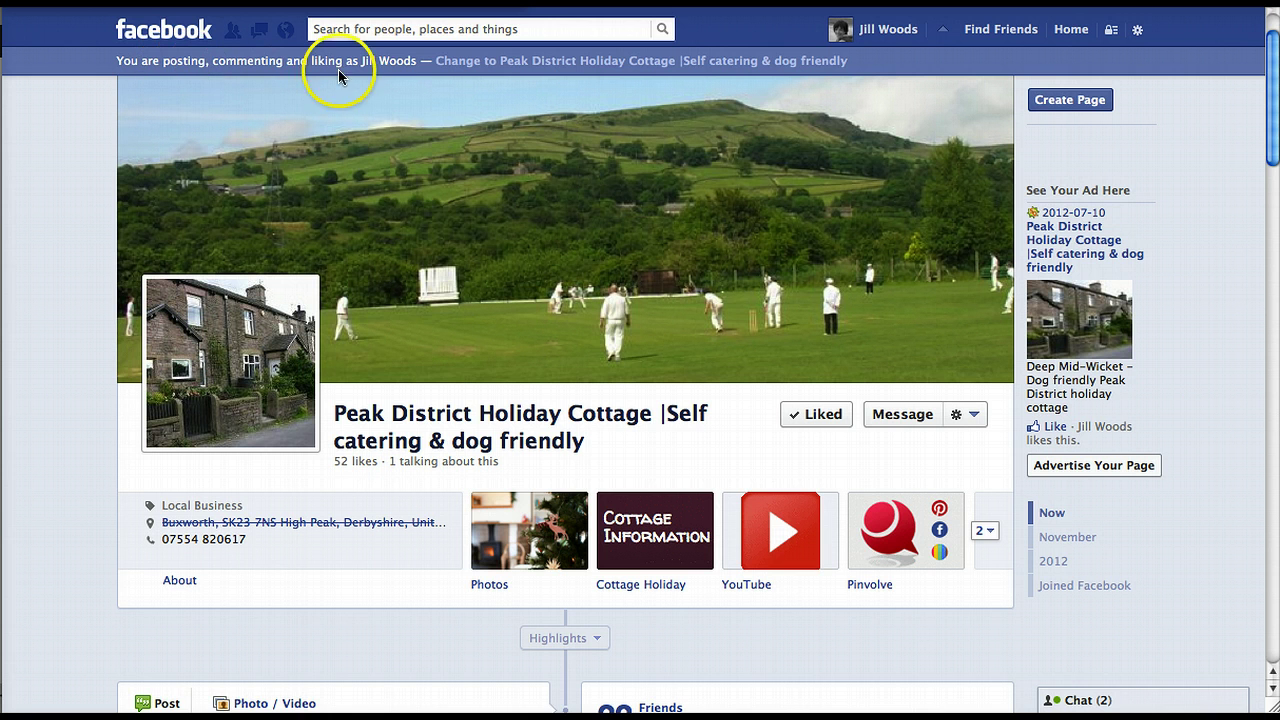
mouse_move(438, 100)
scroll(410, 196, "down", 5)
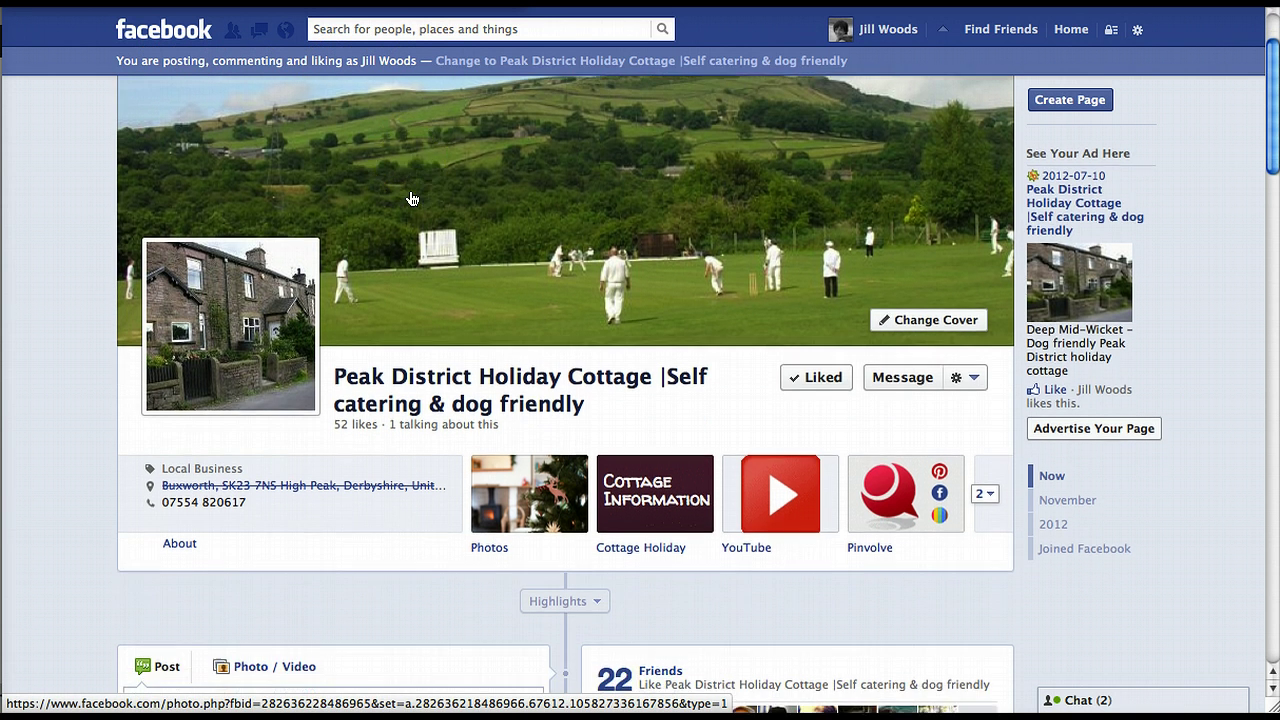
scroll(412, 198, "down", 3)
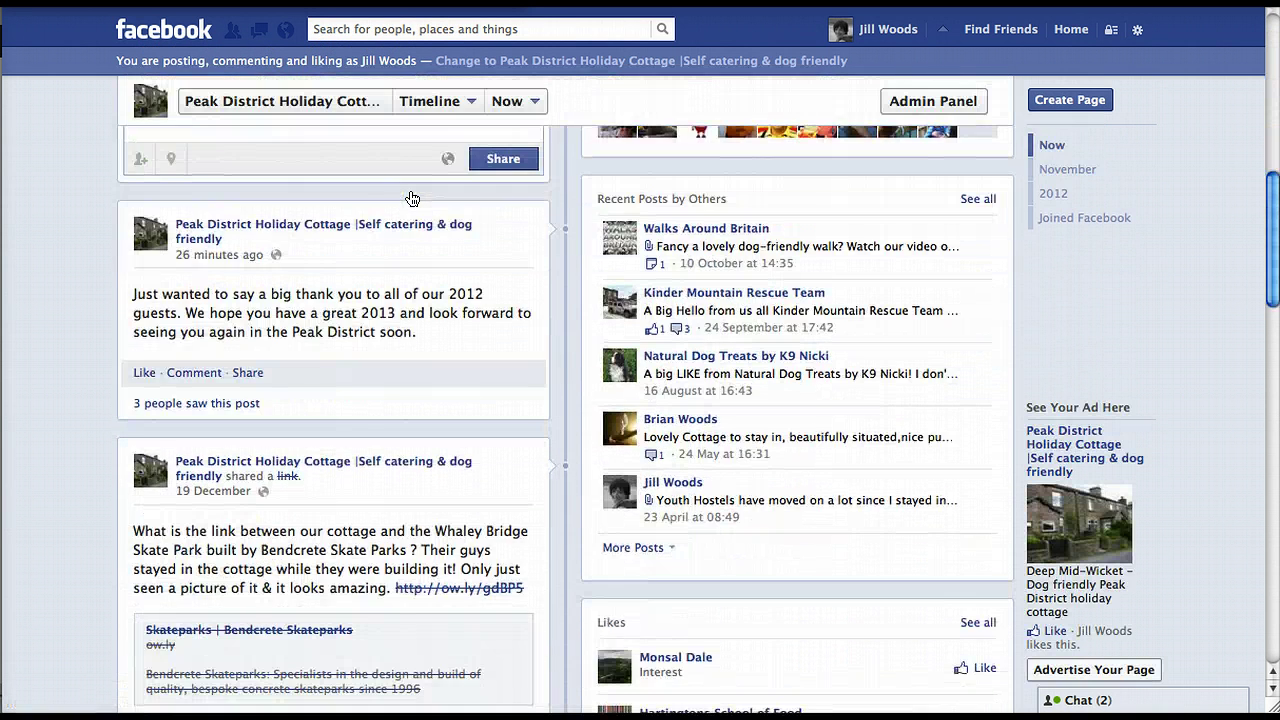
left_click(202, 373)
left_click(167, 403)
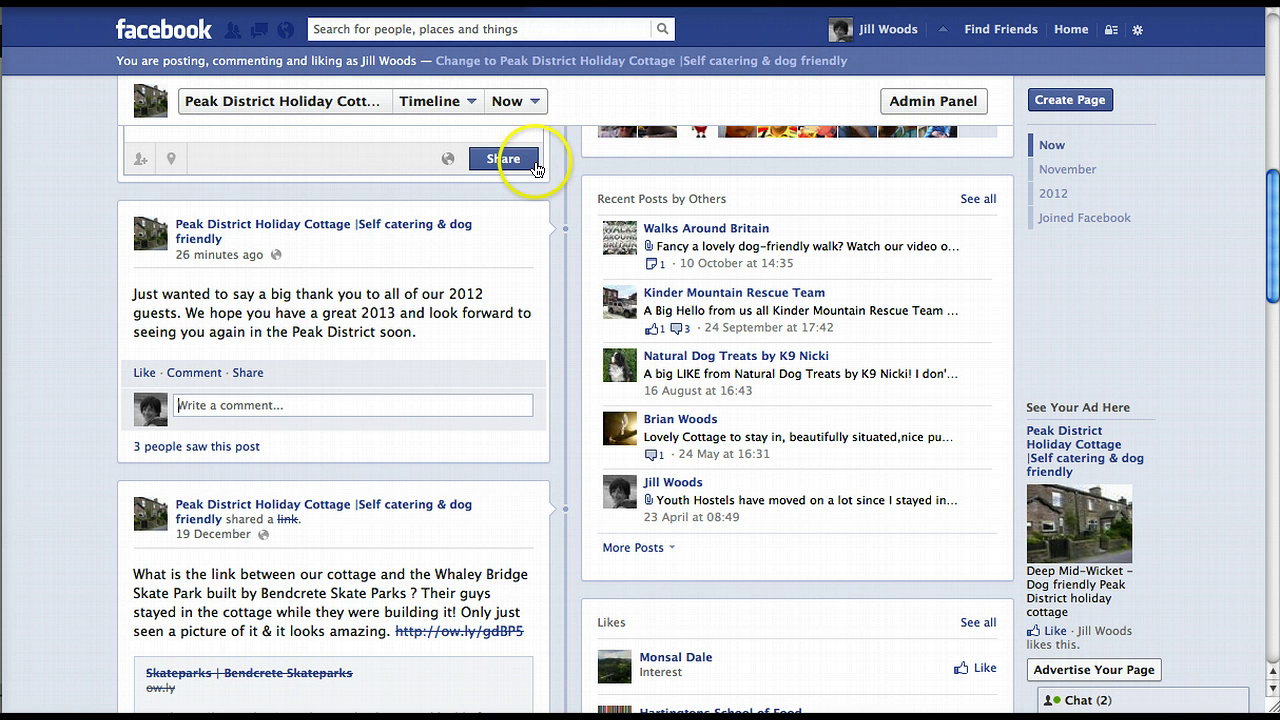
Step: Change the posting identity to the Peak District Holiday Cottage page
left_click(557, 64)
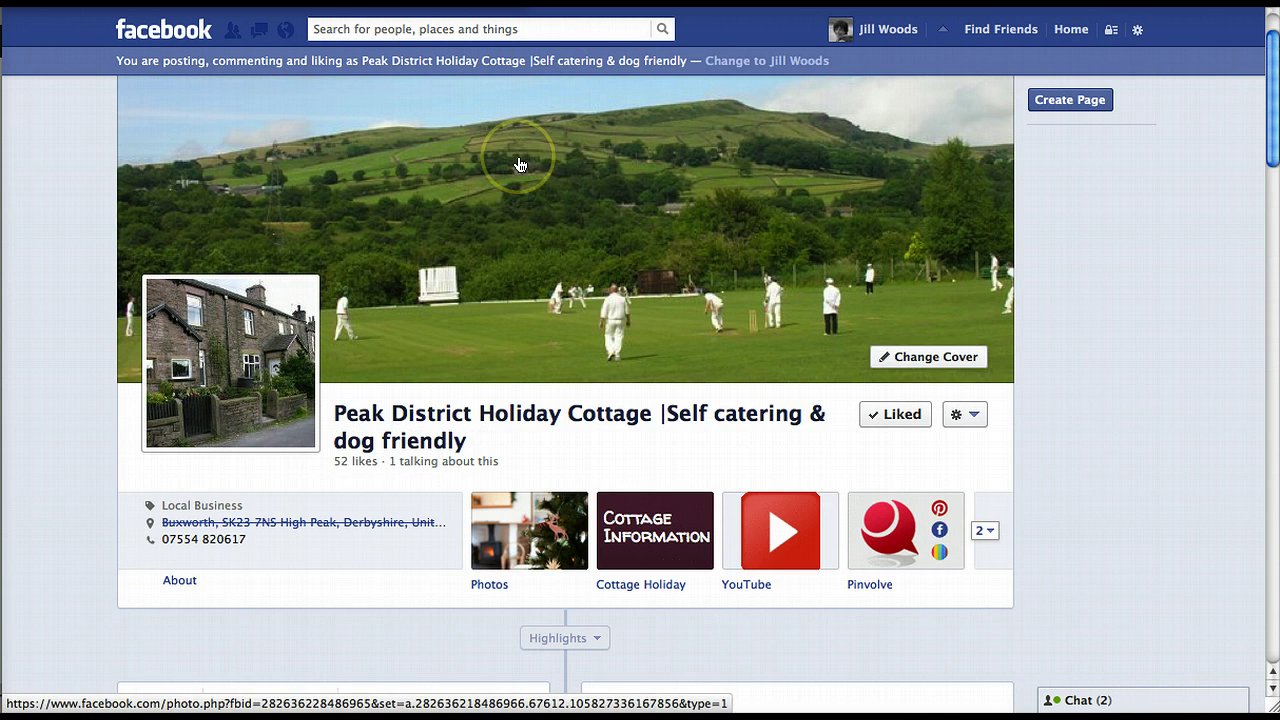
scroll(520, 160, "down", 5)
scroll(520, 164, "down", 2)
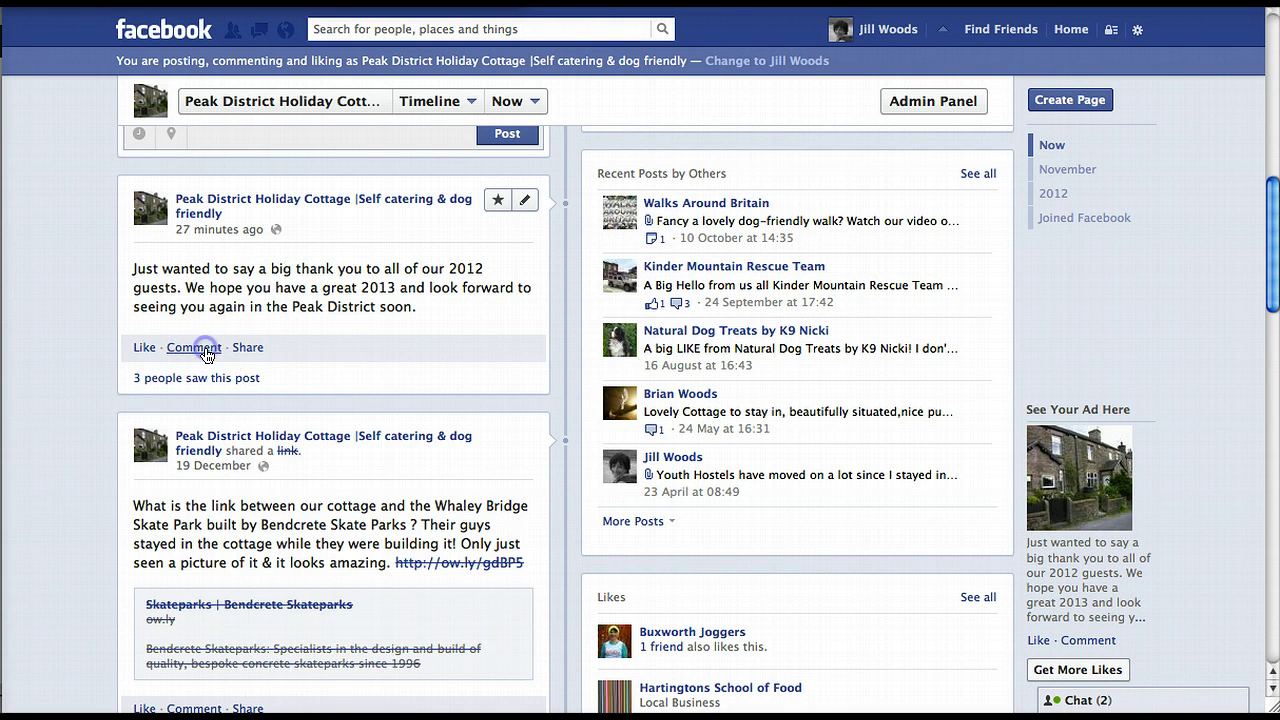
Step: Open a comment box on the thank-you post, dismissing the post reach statistics card
left_click(201, 347)
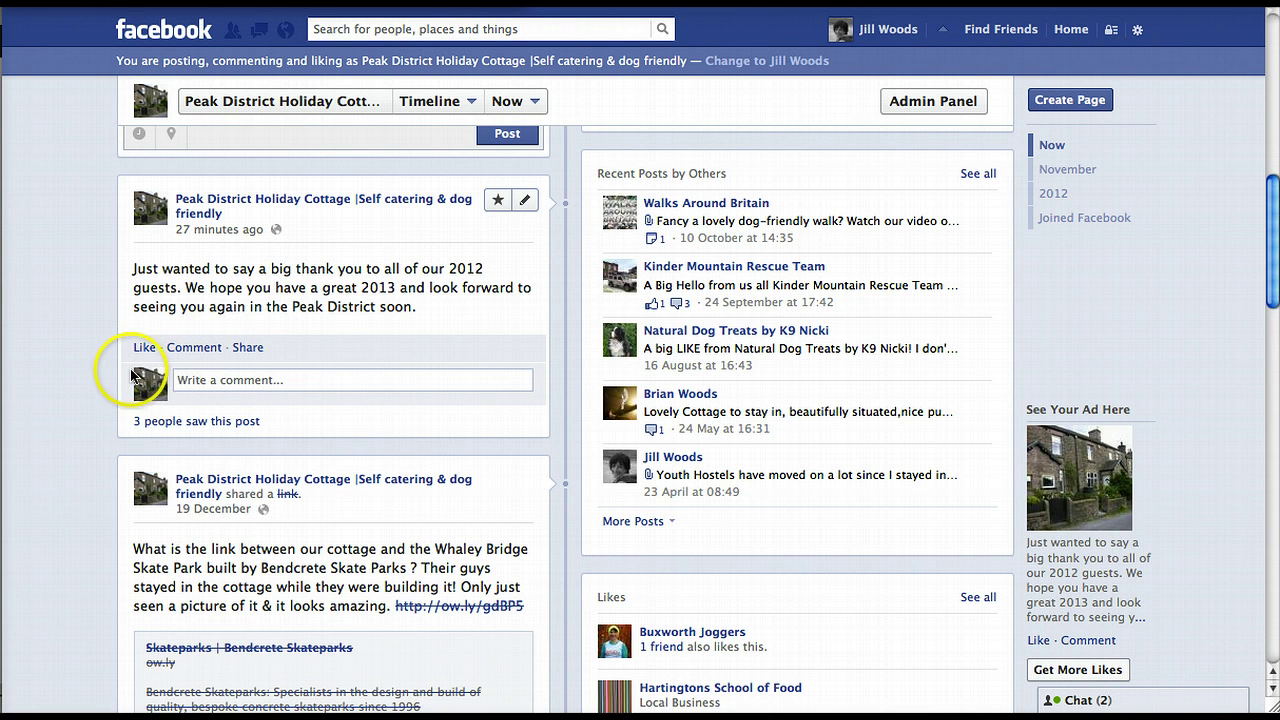
mouse_move(141, 414)
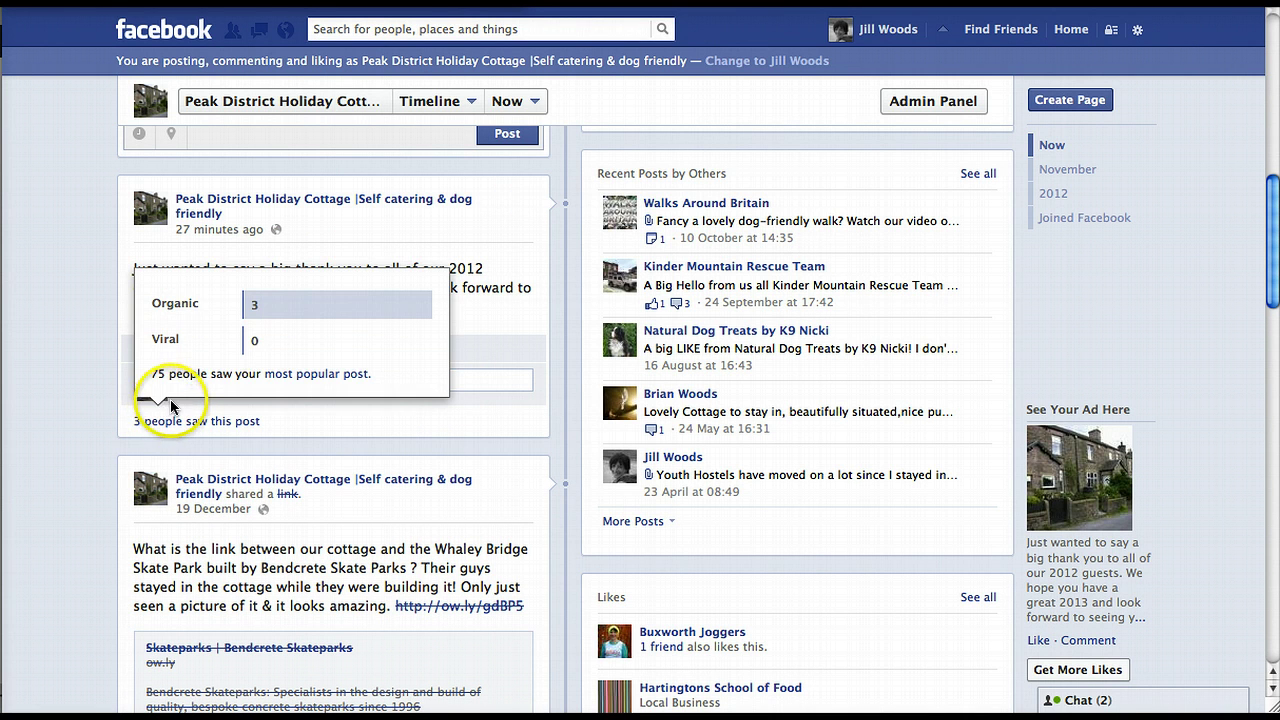
left_click(86, 375)
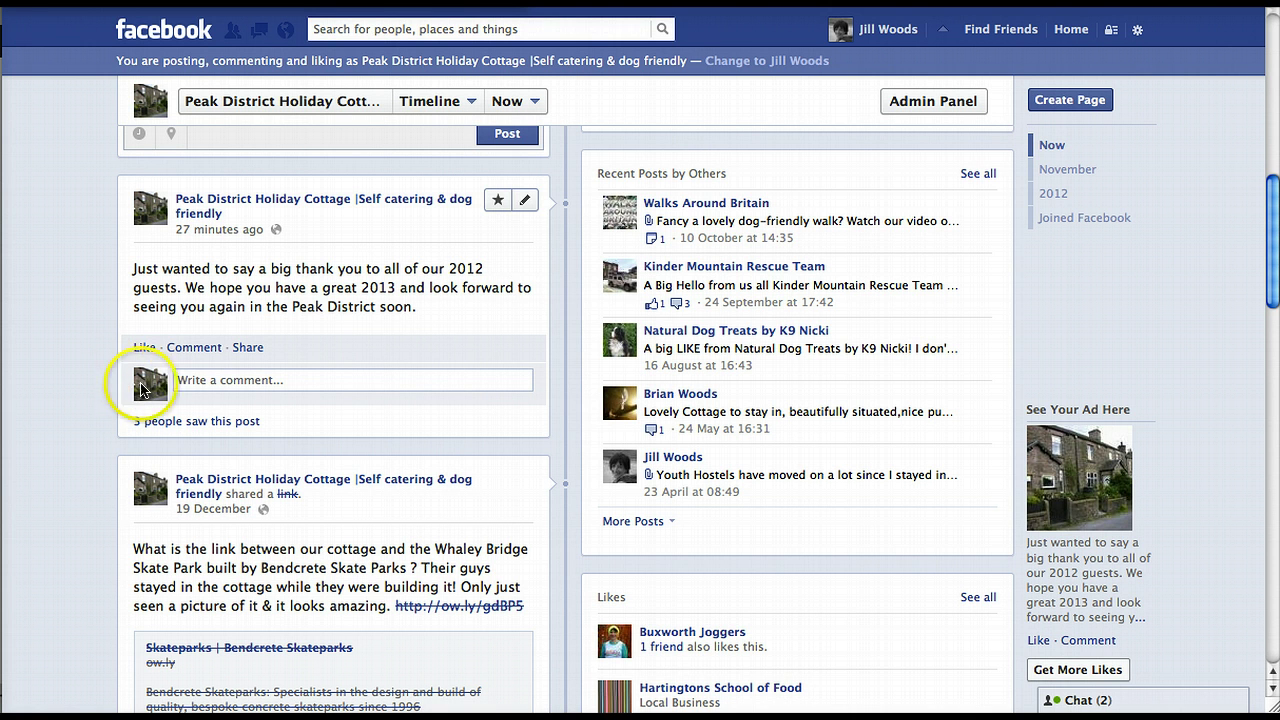
left_click(200, 385)
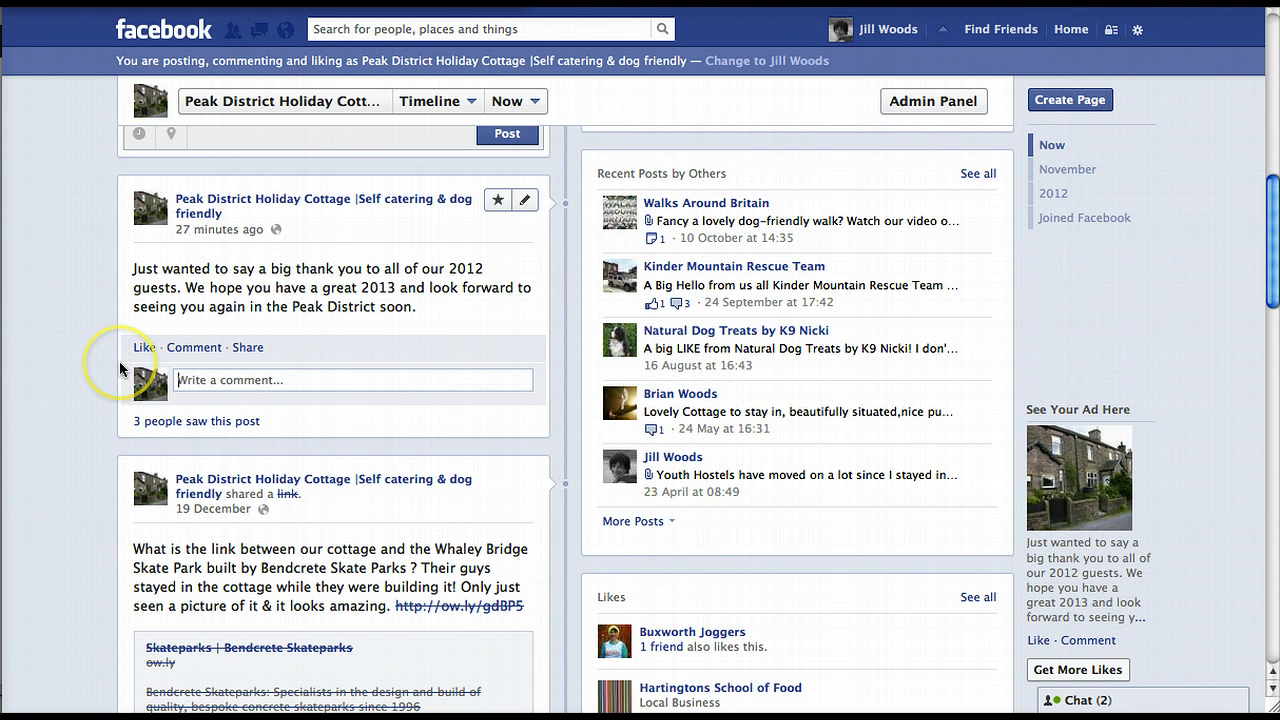
scroll(120, 368, "up", 10)
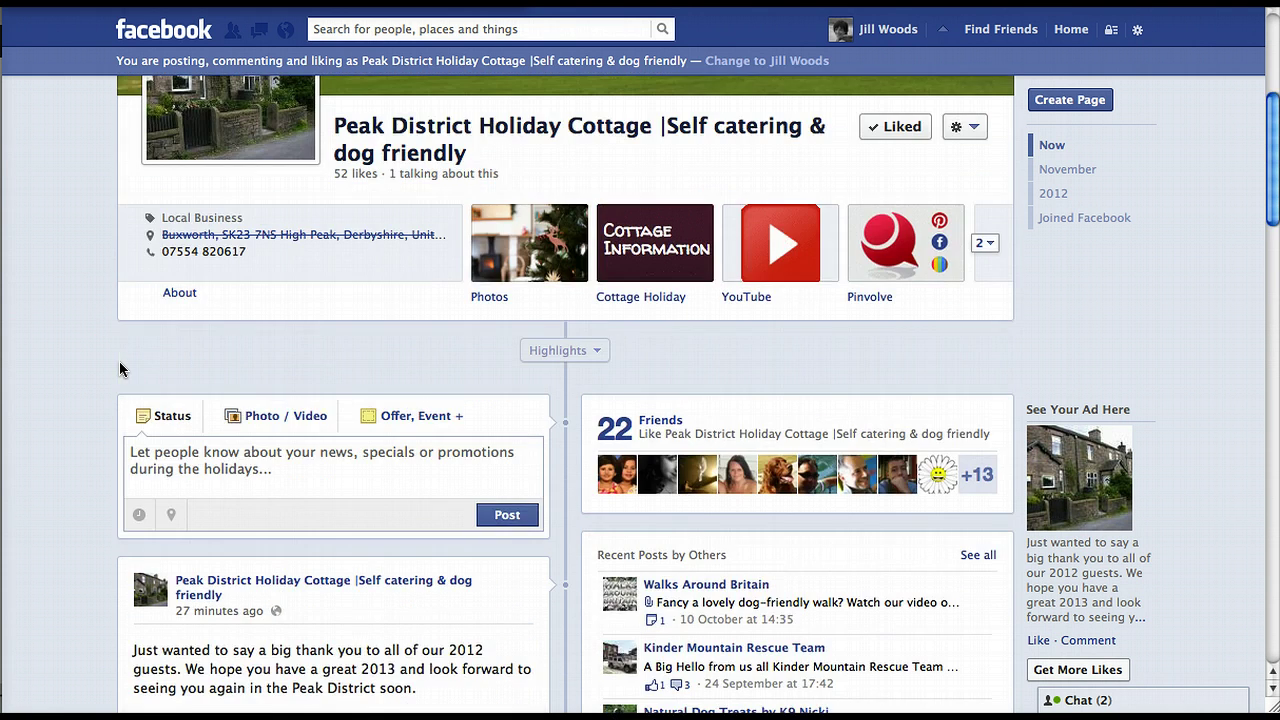
scroll(120, 368, "up", 3)
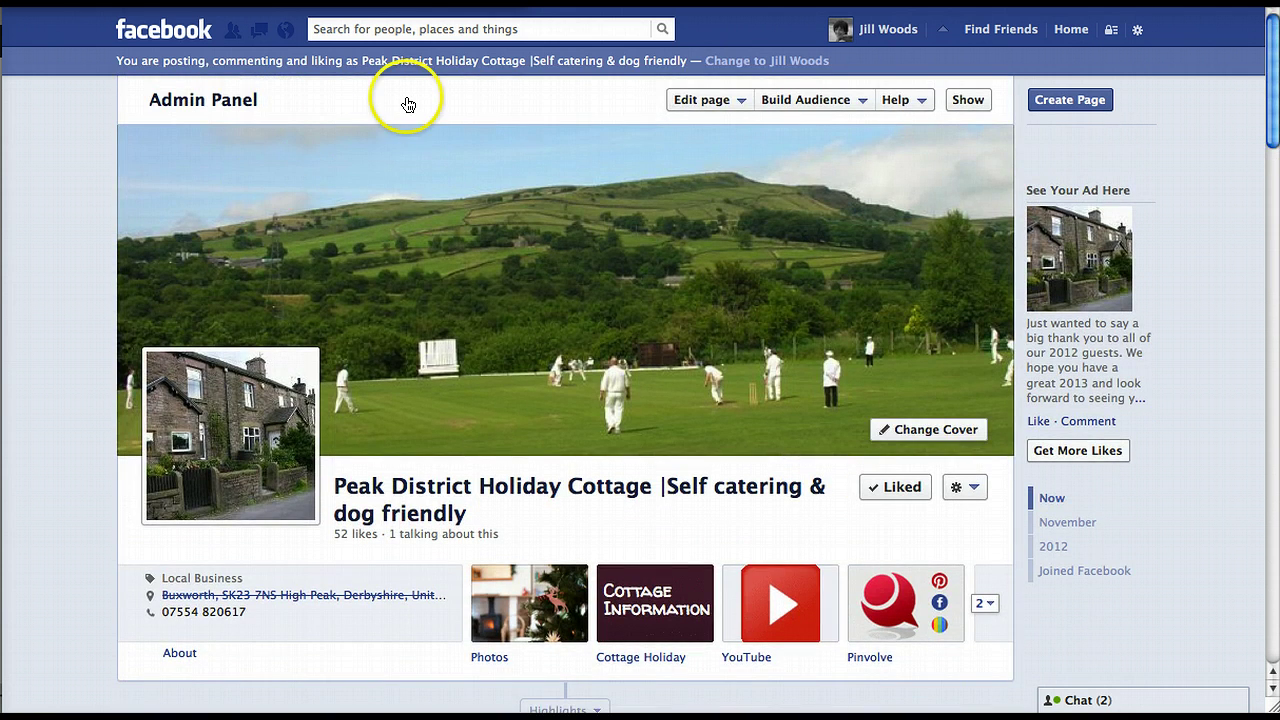
Step: Search 'peak district' and open Visit Peak District from the Places suggestions
left_click(433, 28)
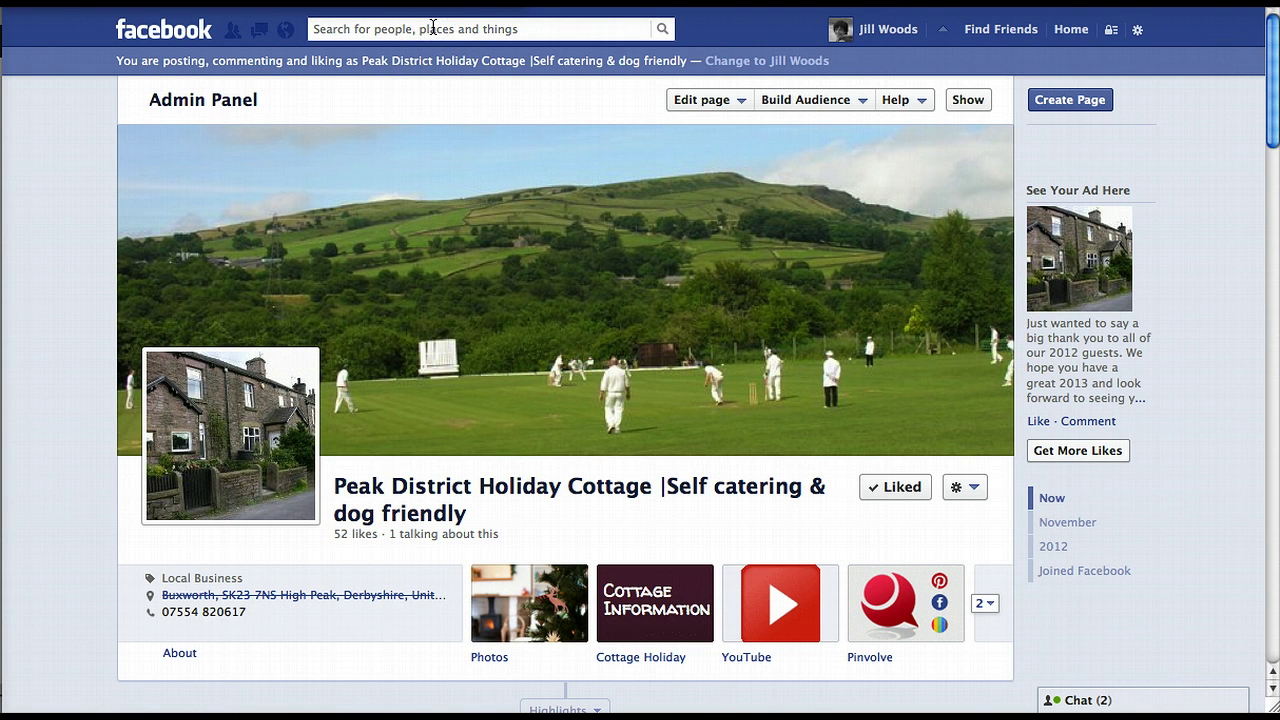
type("peak di")
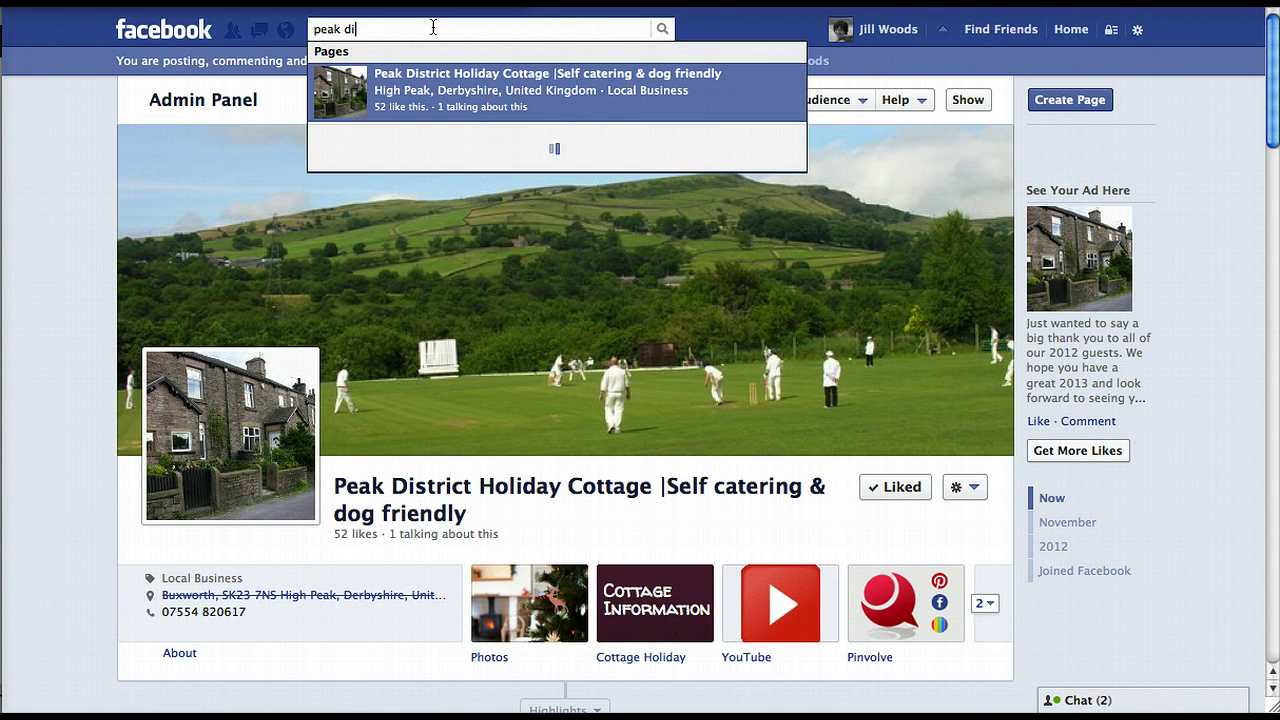
type("stri")
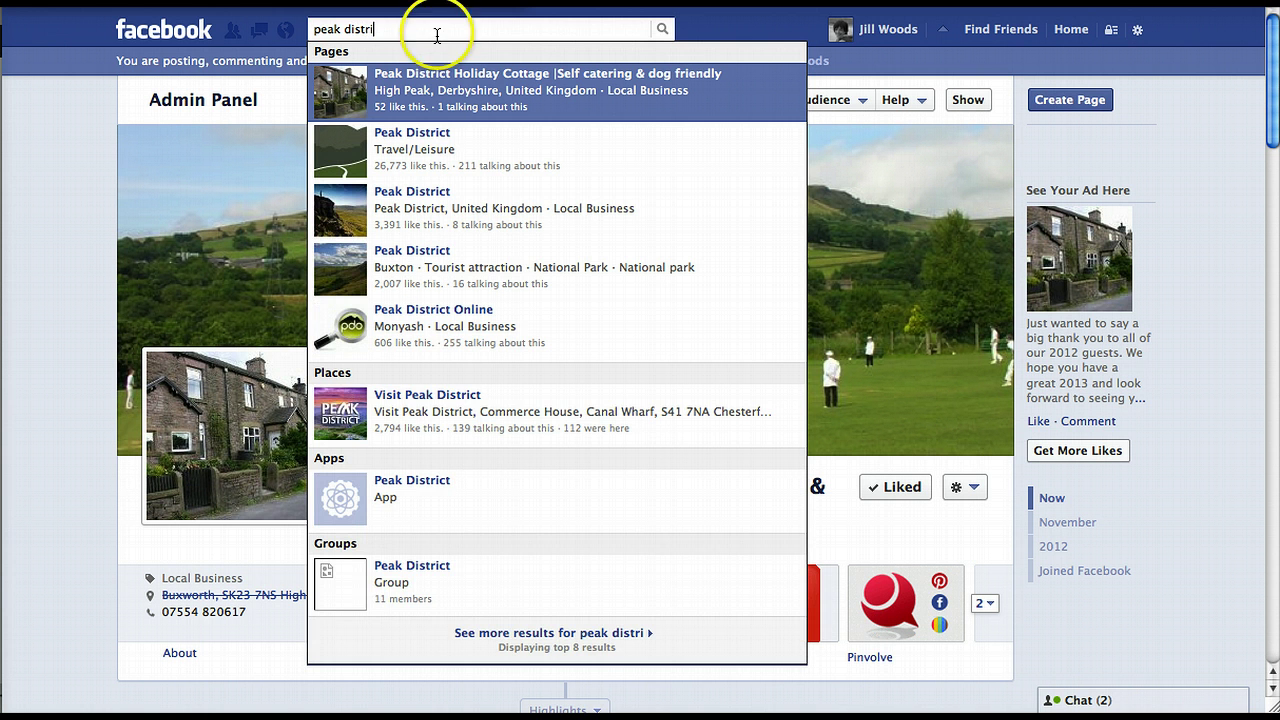
type("ct")
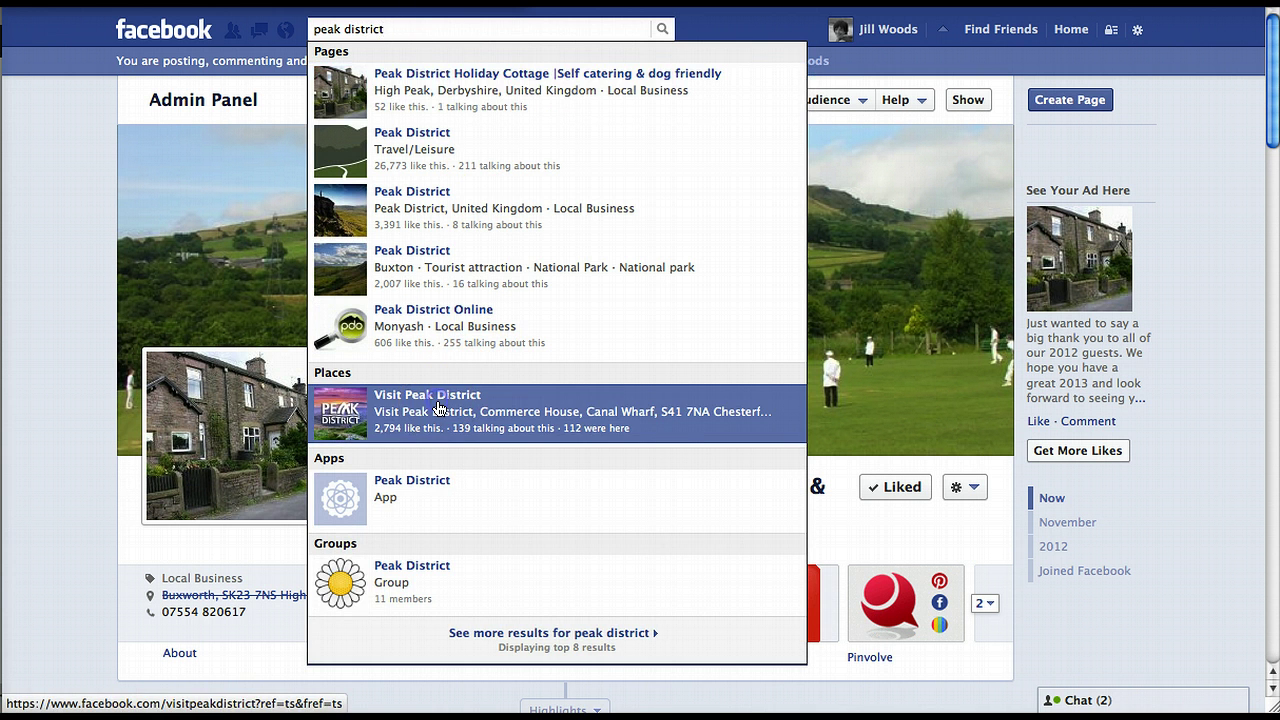
left_click(437, 408)
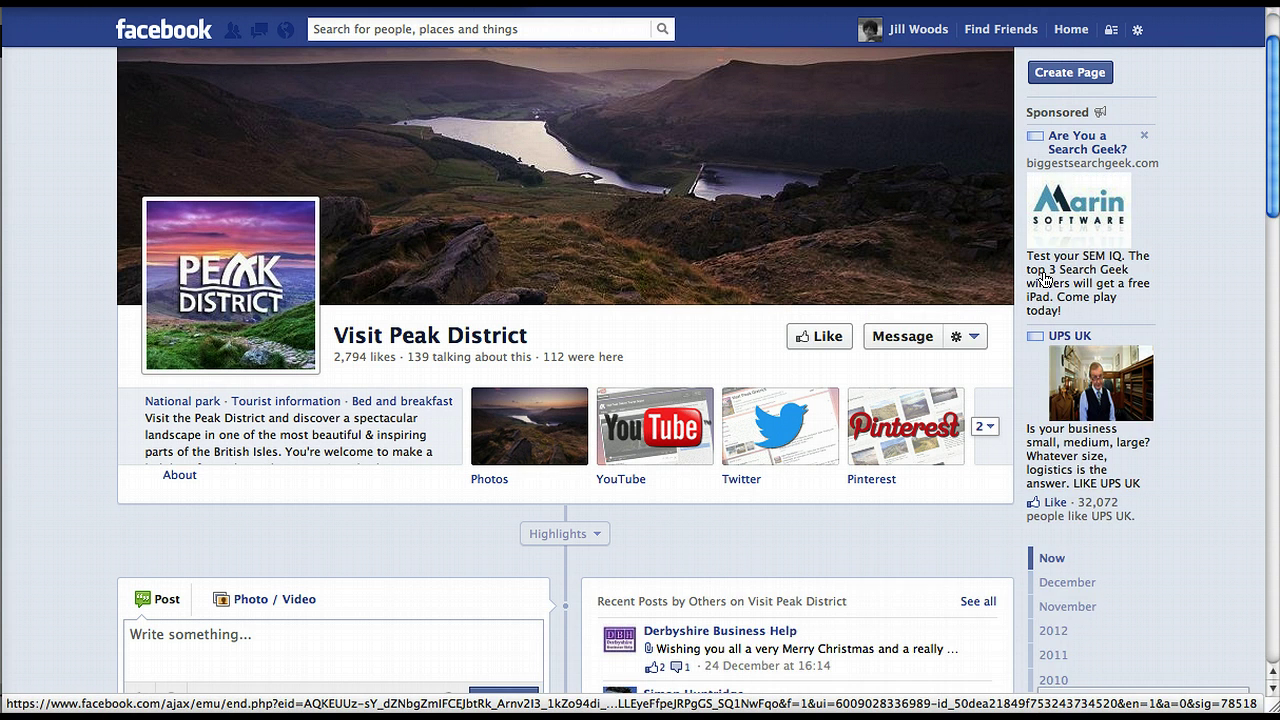
Step: Browse the Visit Peak District timeline, then return to the Home news feed
scroll(1060, 270, "down", 1)
left_click(1088, 277)
scroll(1088, 277, "down", 2)
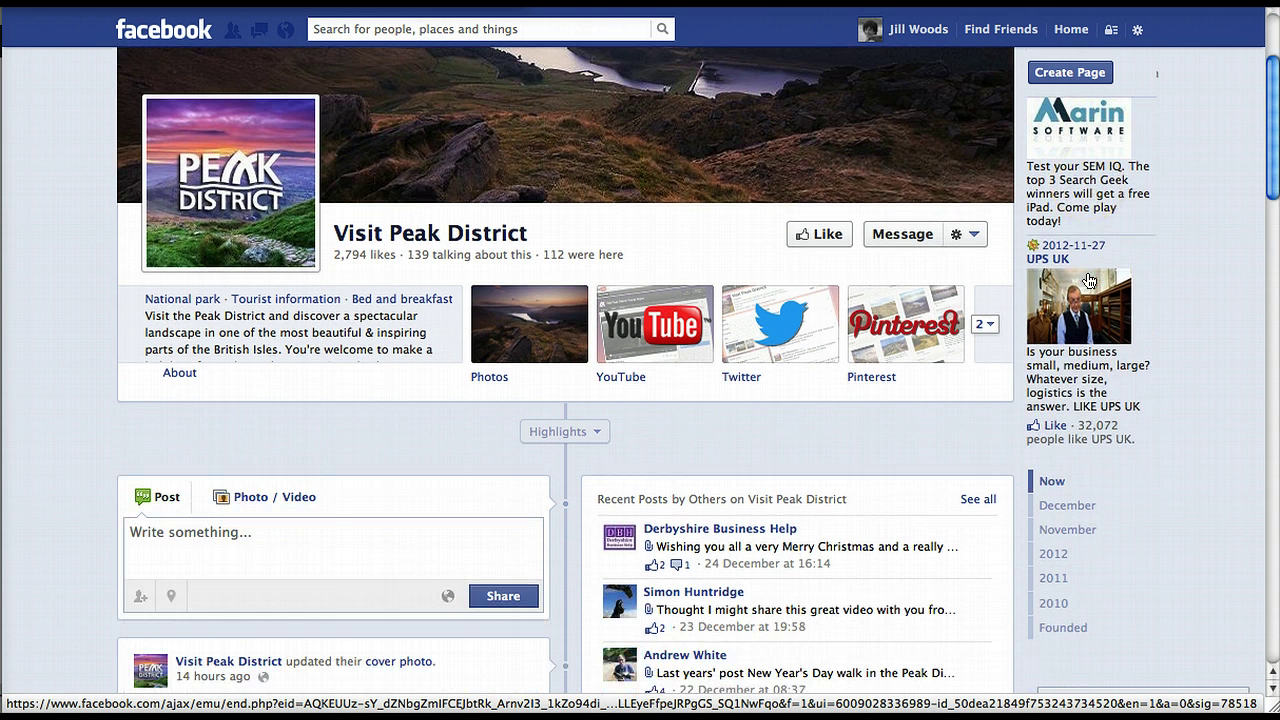
scroll(1088, 281, "down", 5)
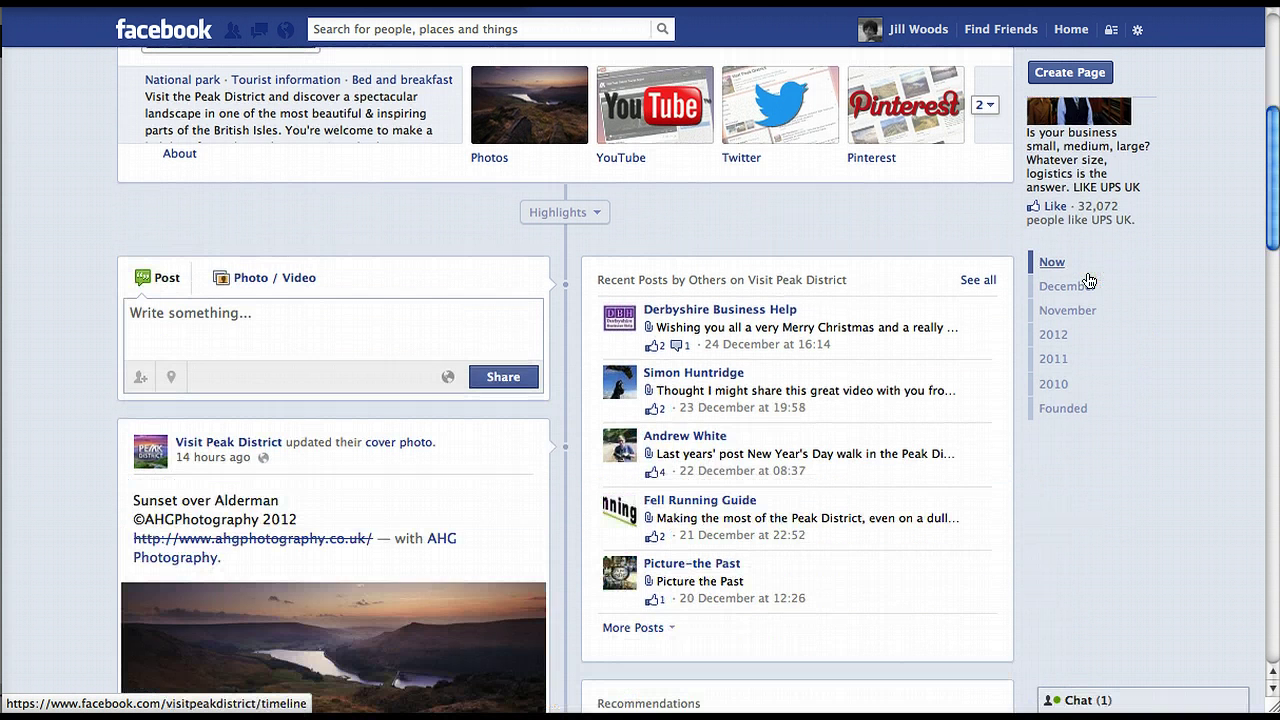
scroll(777, 386, "down", 2)
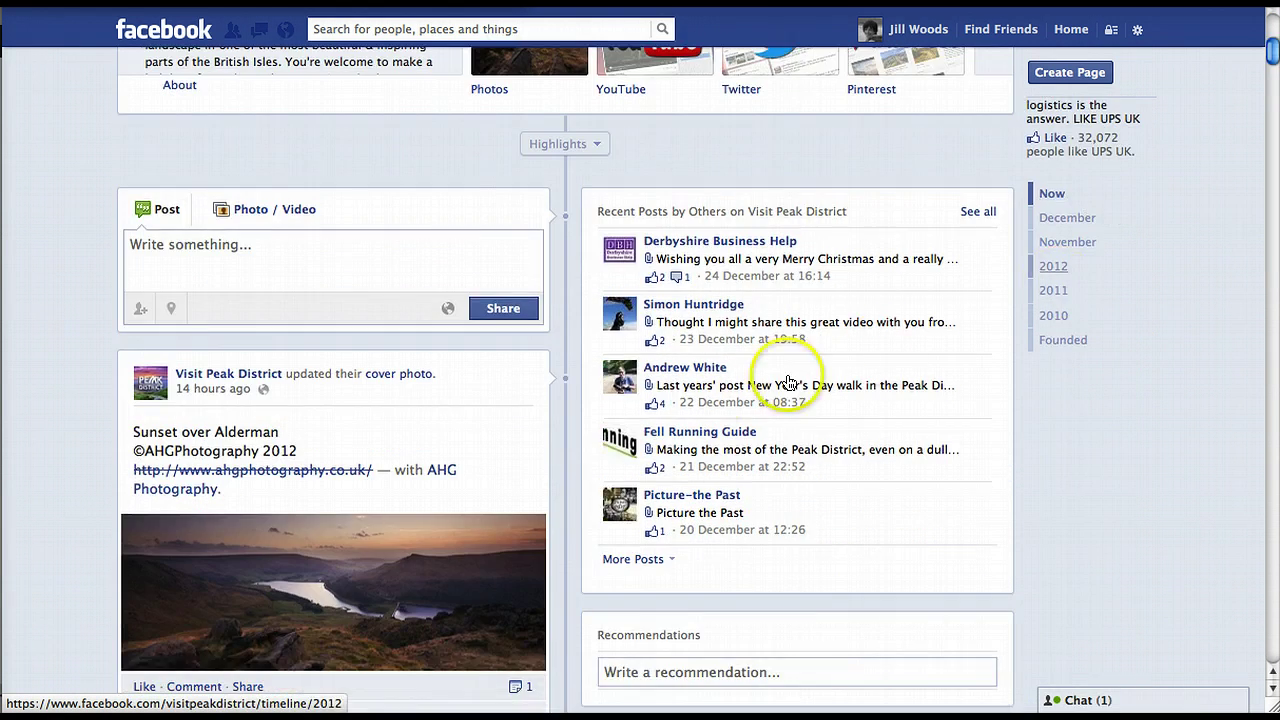
scroll(560, 380, "down", 4)
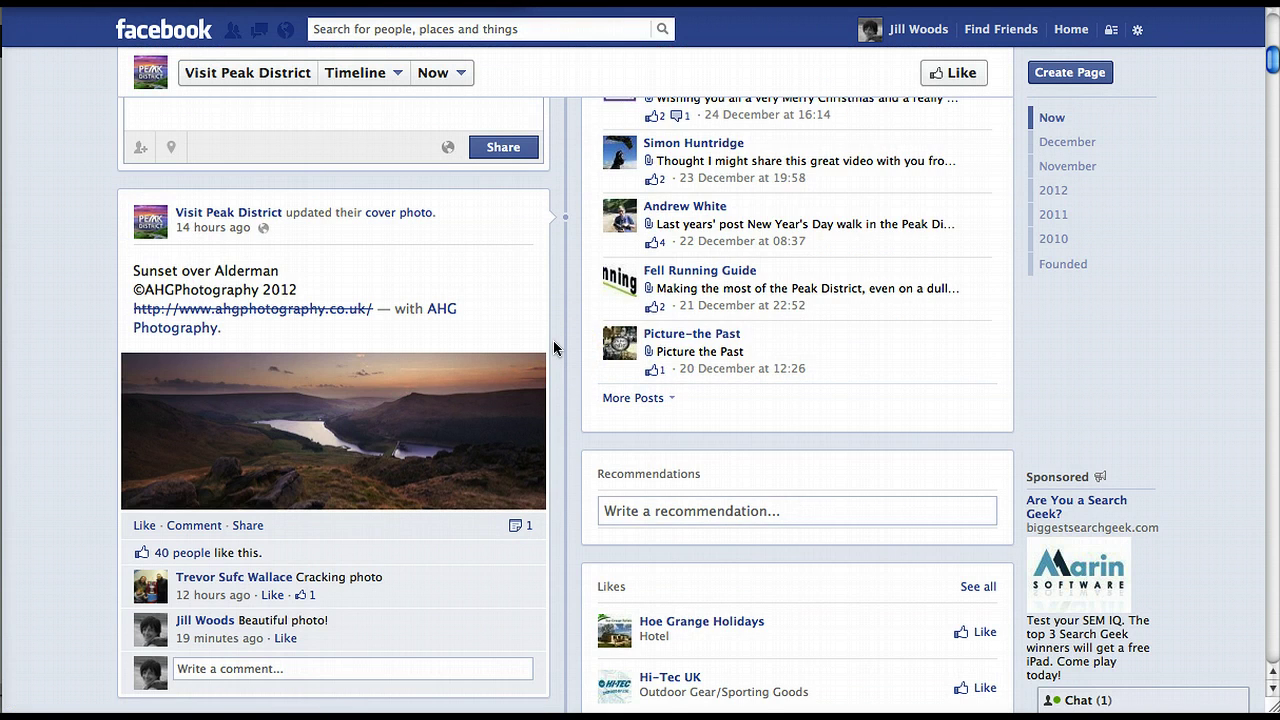
scroll(553, 340, "down", 3)
scroll(553, 340, "down", 3)
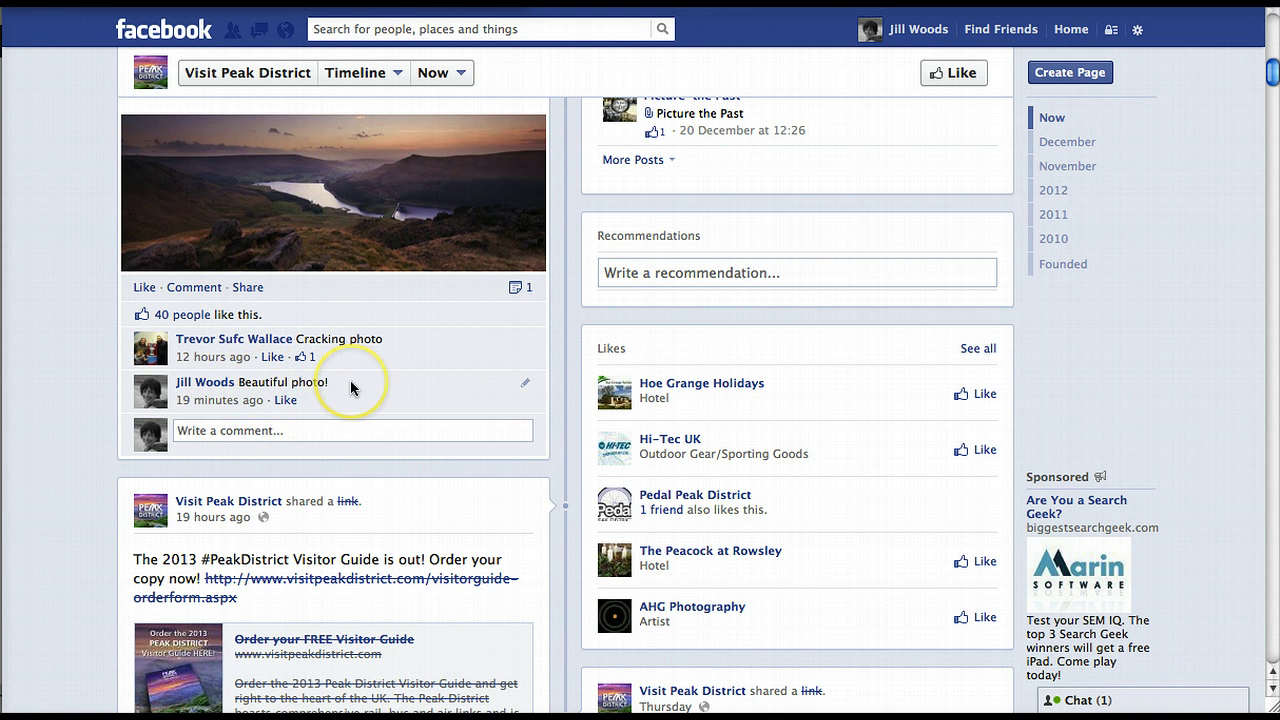
scroll(351, 386, "up", 1)
scroll(351, 386, "up", 1)
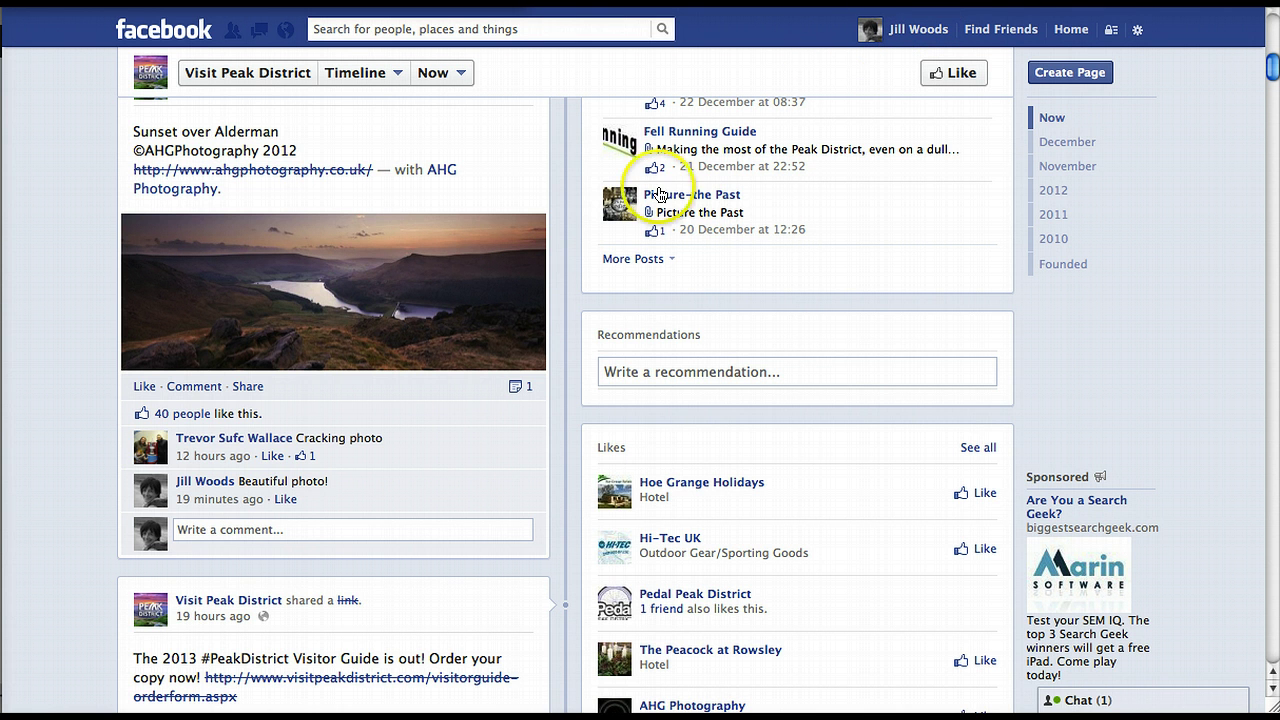
scroll(426, 456, "down", 6)
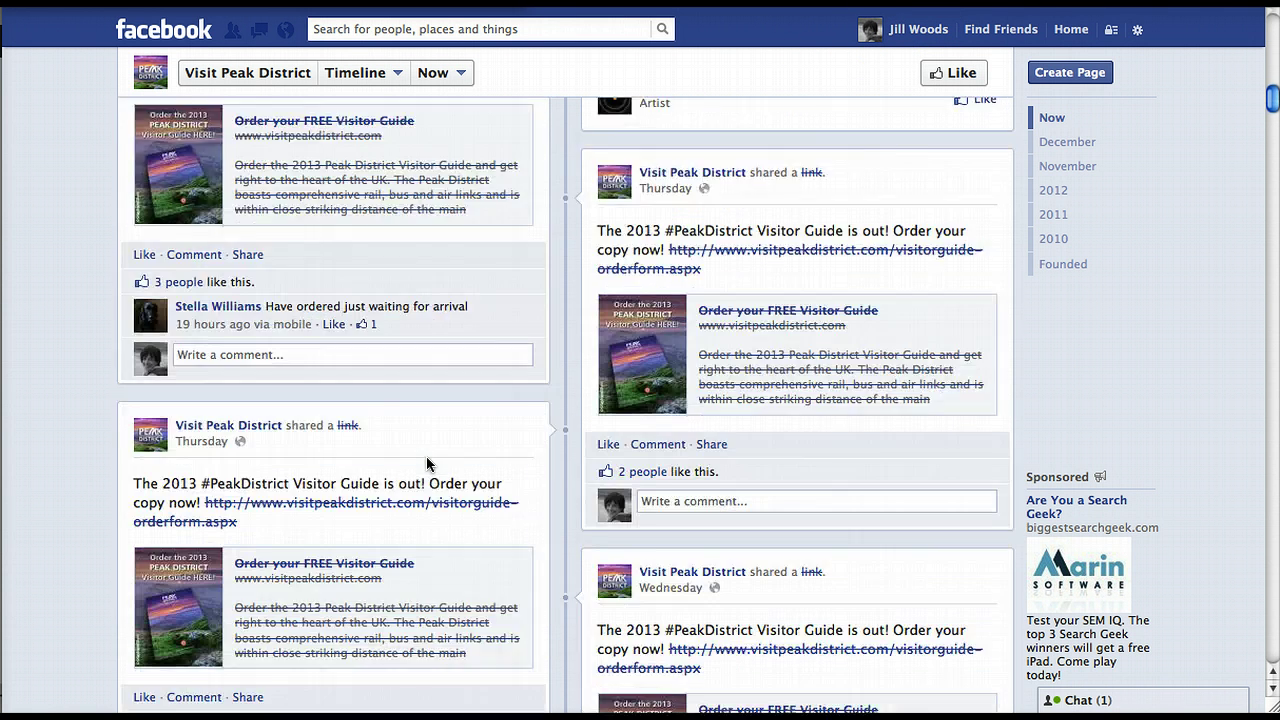
scroll(426, 456, "down", 4)
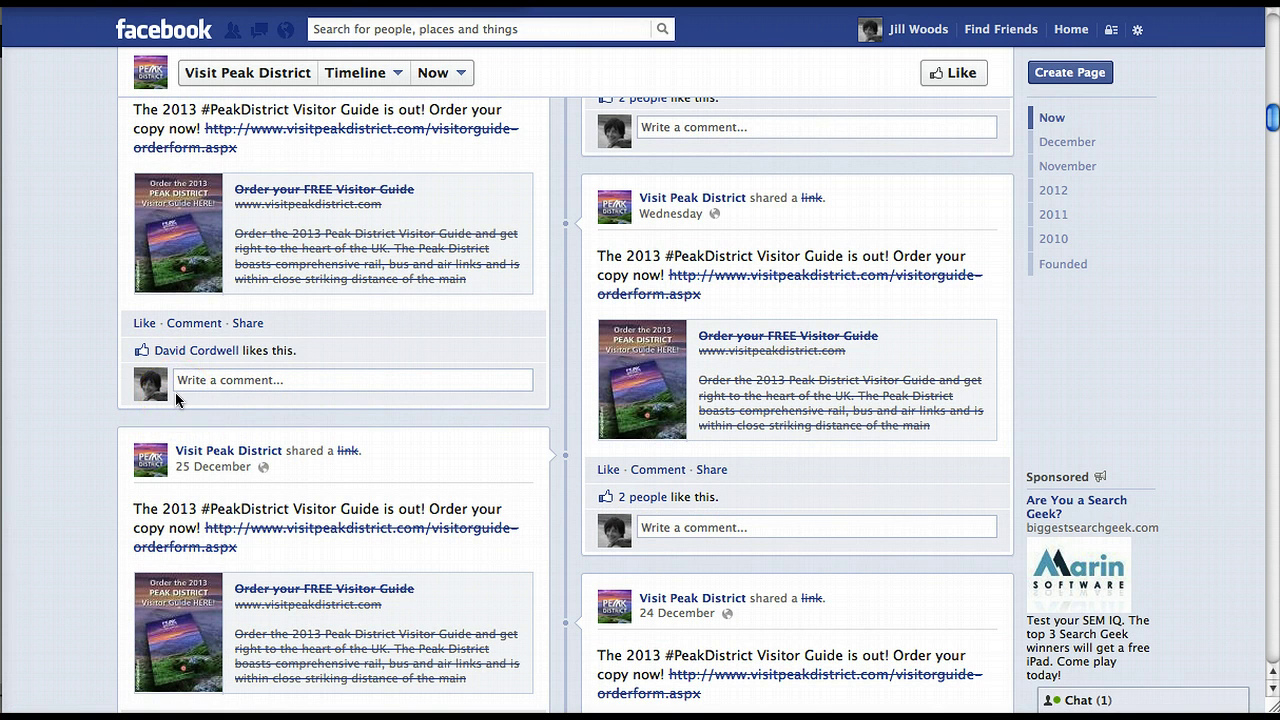
scroll(175, 395, "up", 10)
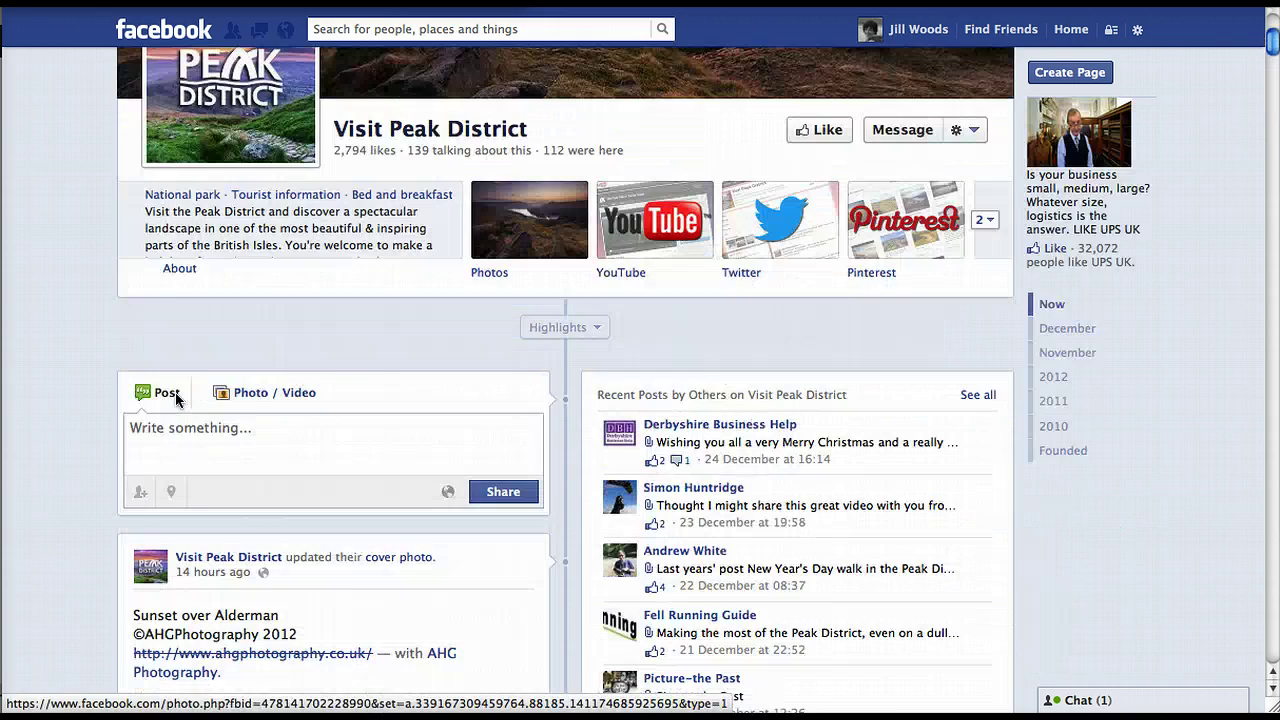
scroll(175, 398, "up", 3)
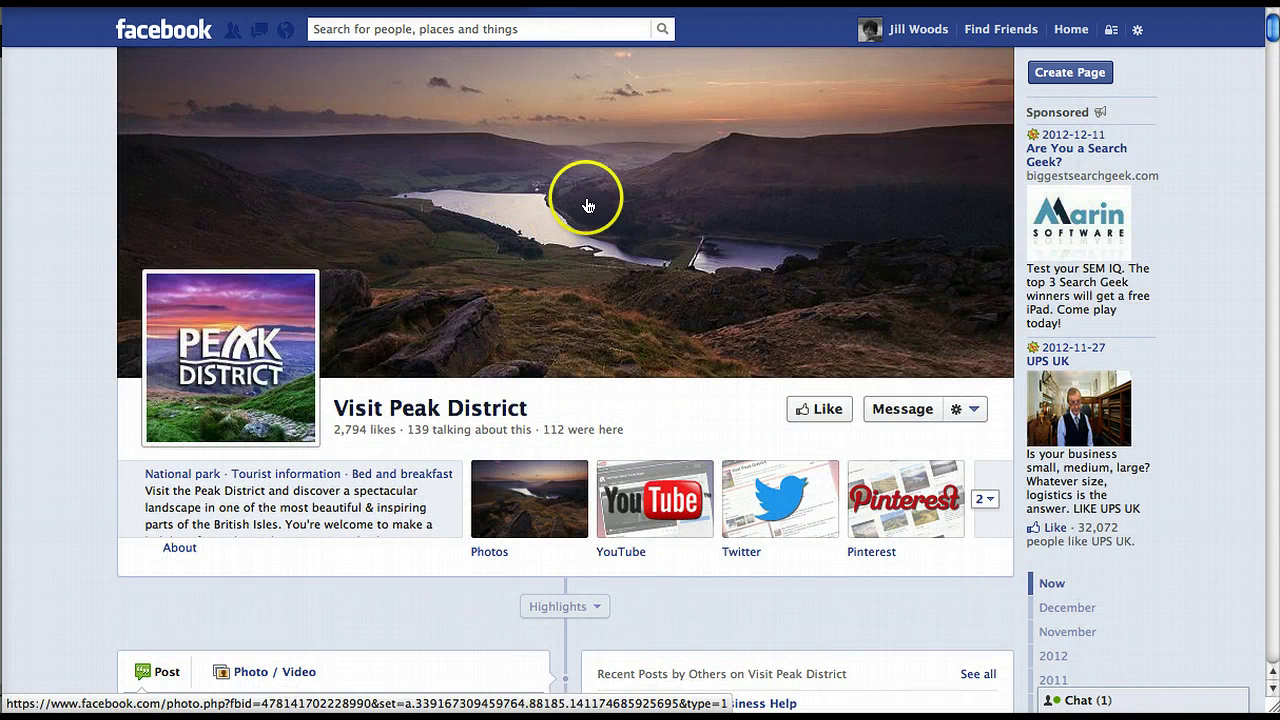
left_click(1072, 37)
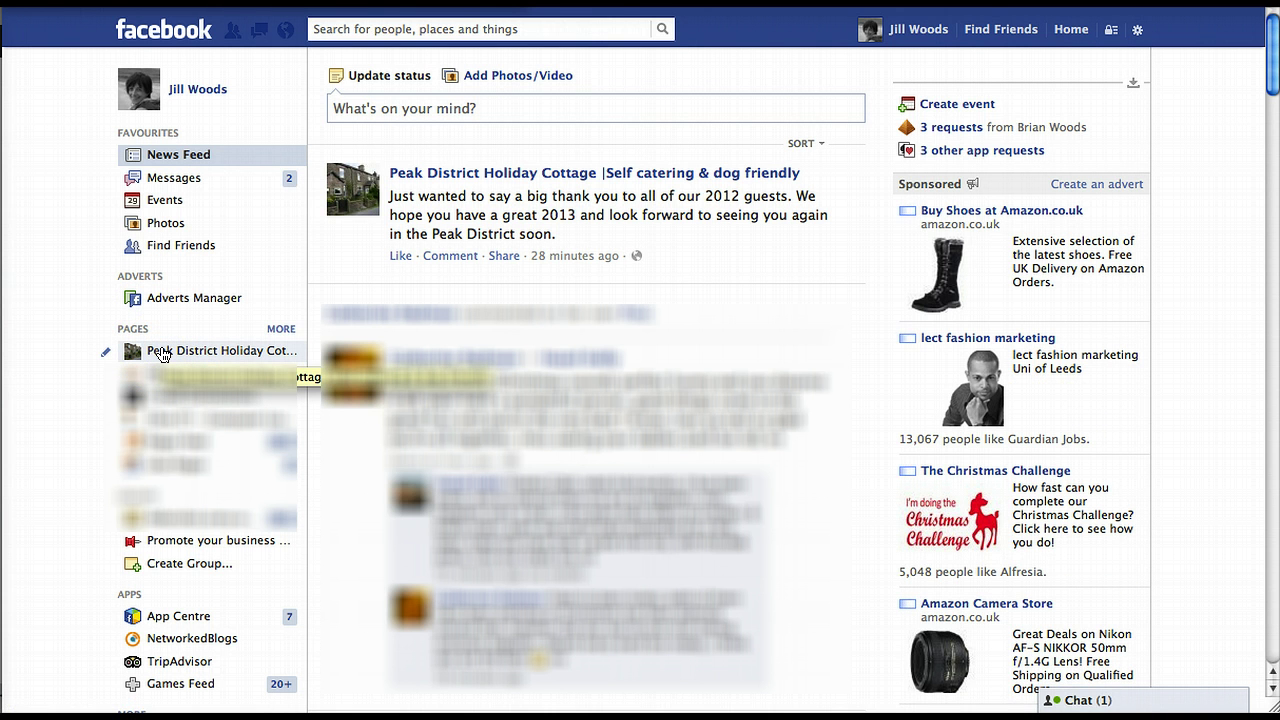
Step: Open the cottage page and choose Edit page > Use Facebook as Peak District Holiday Cottage
left_click(162, 352)
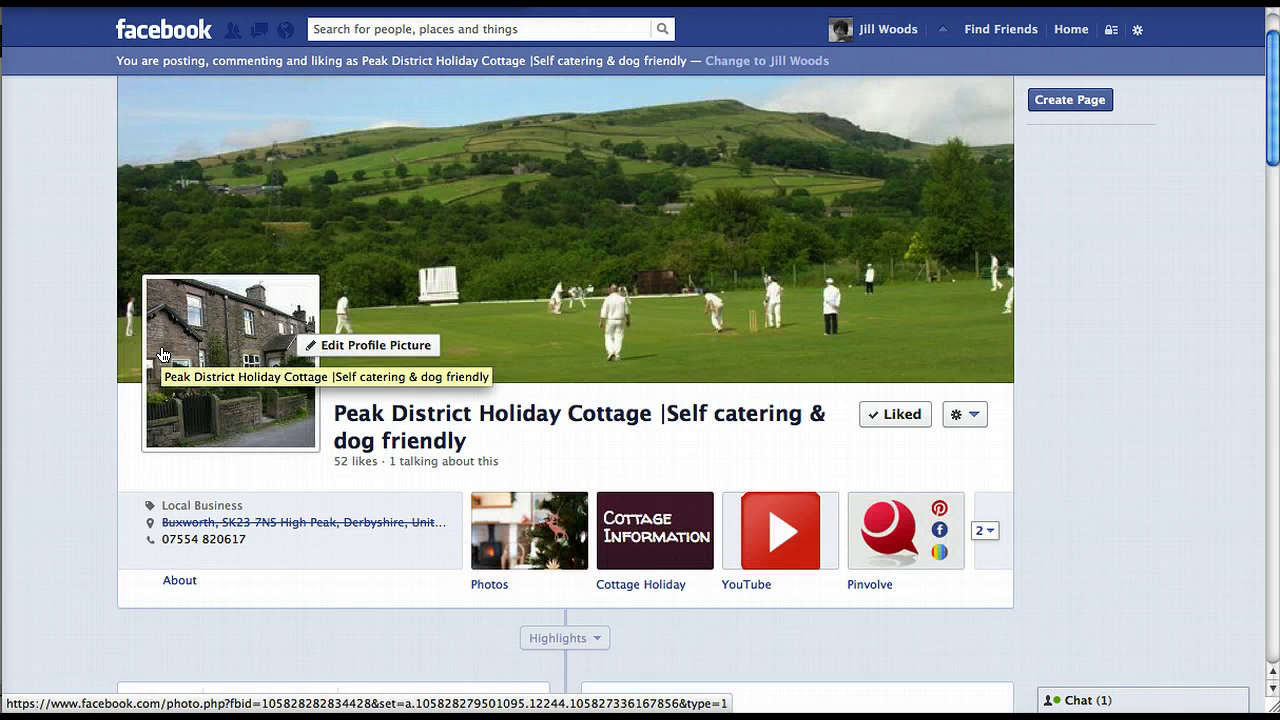
left_click(355, 303)
left_click_drag(355, 303, 686, 214)
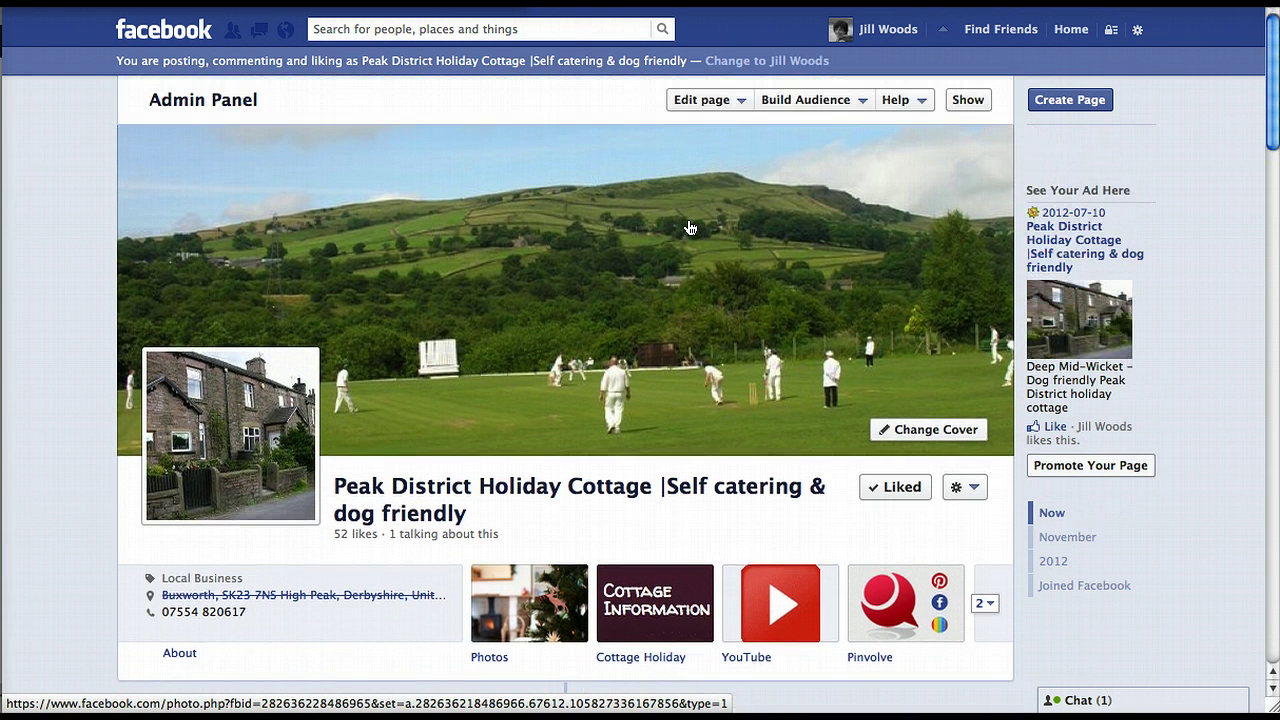
left_click(741, 104)
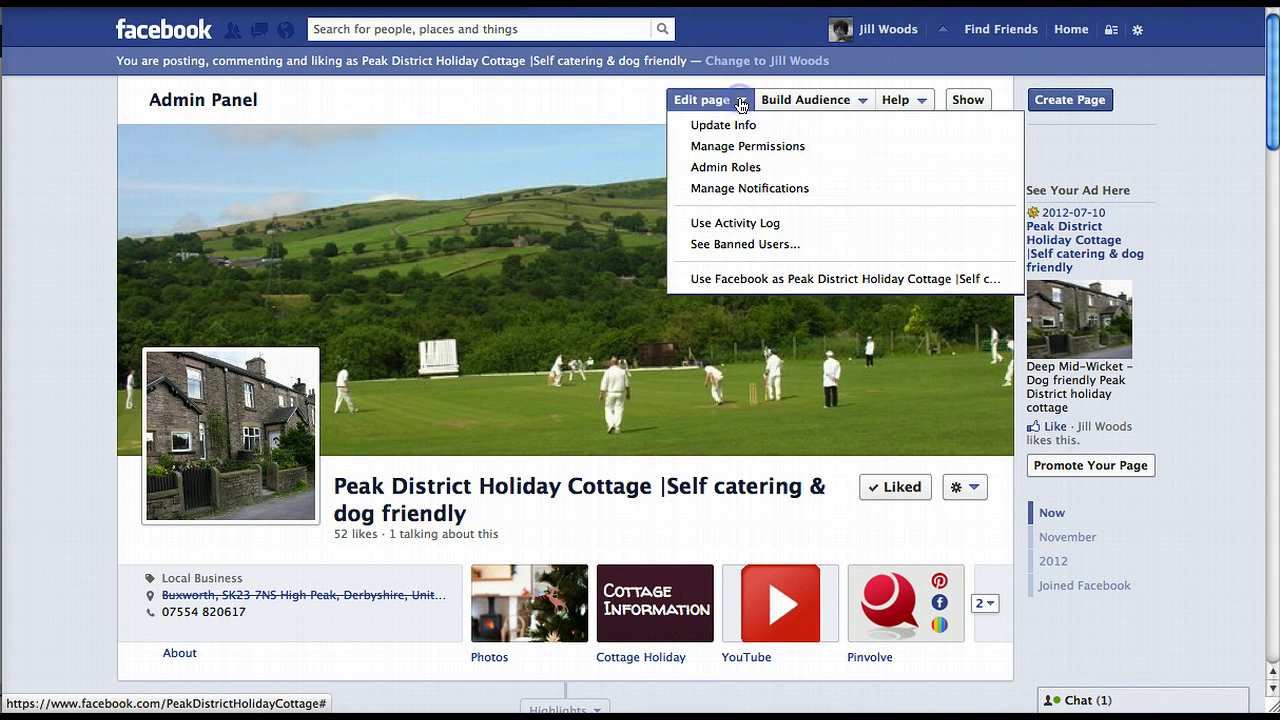
left_click(745, 279)
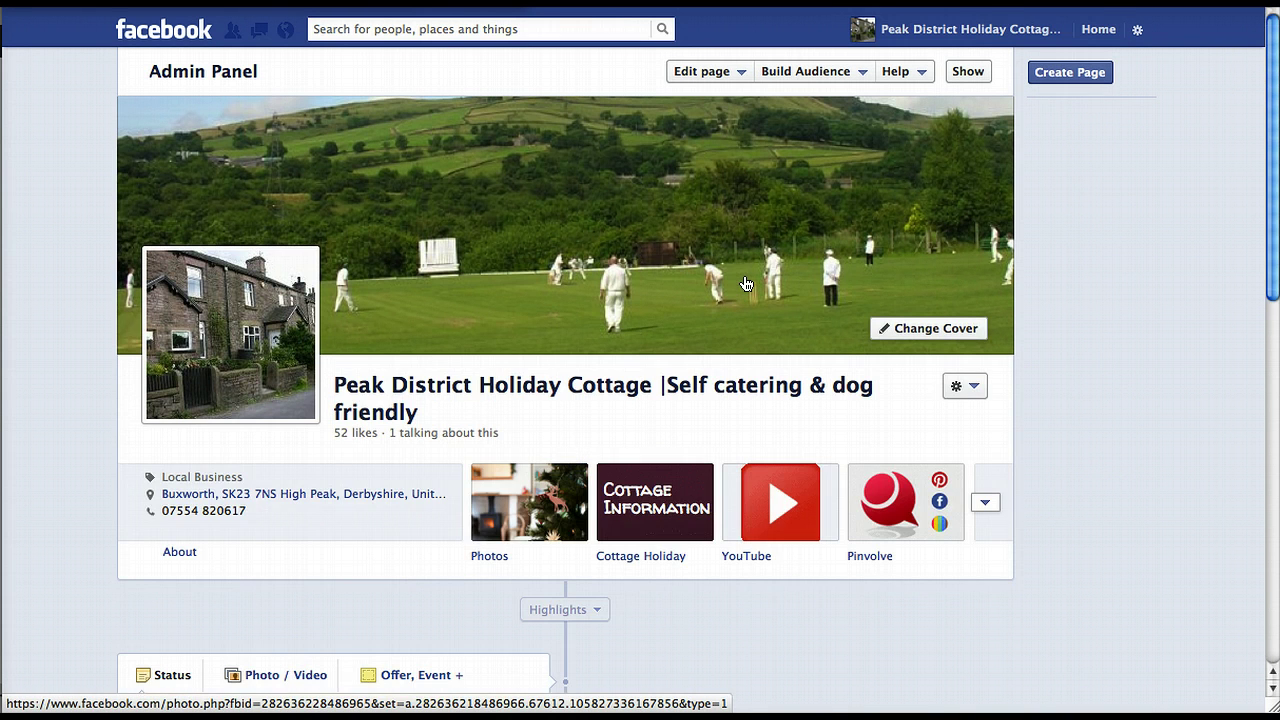
left_click(860, 25)
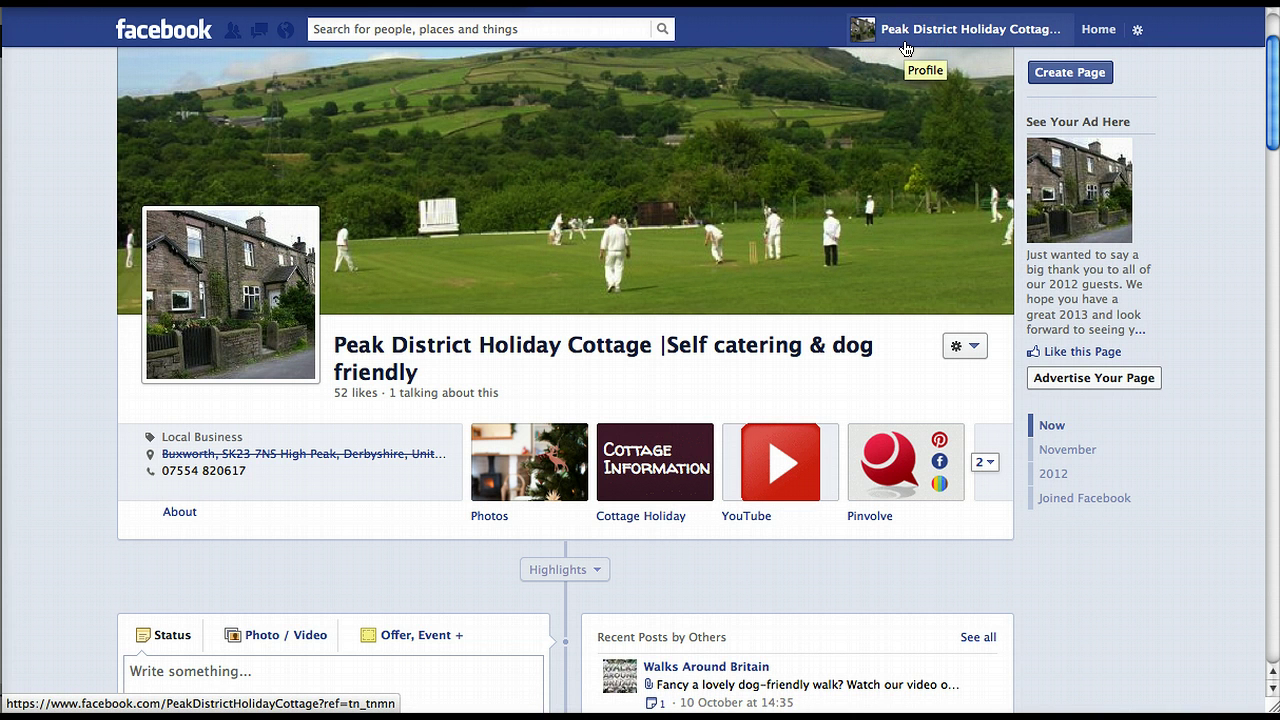
Step: Search 'peak district', open Friends of the Peak District, and scroll to its photo comp 2012 shortlist post
left_click(537, 30)
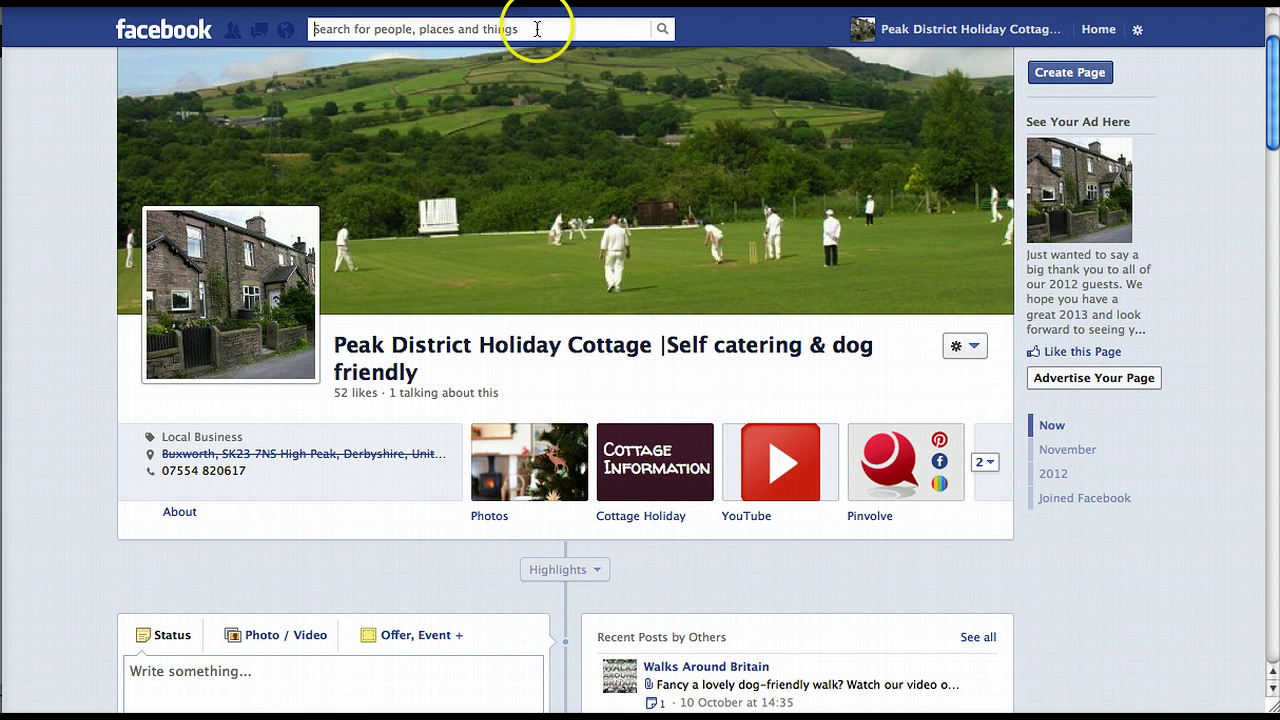
type("pea")
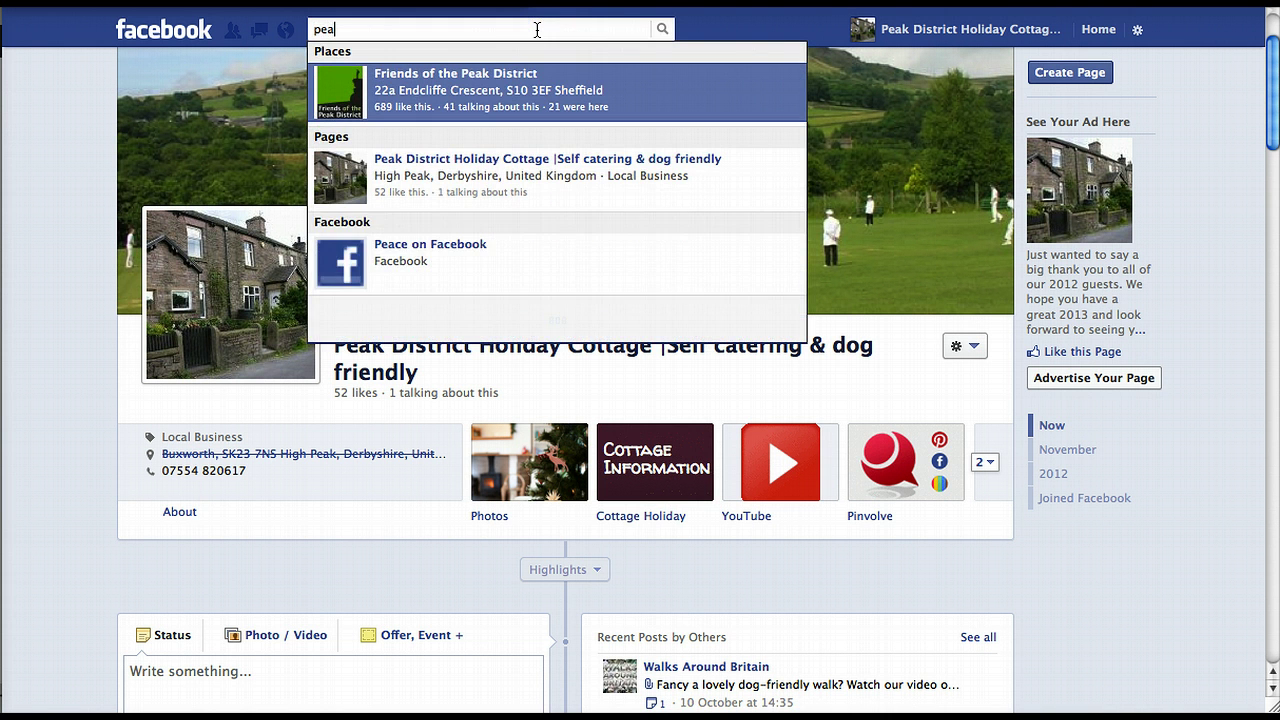
type("k district")
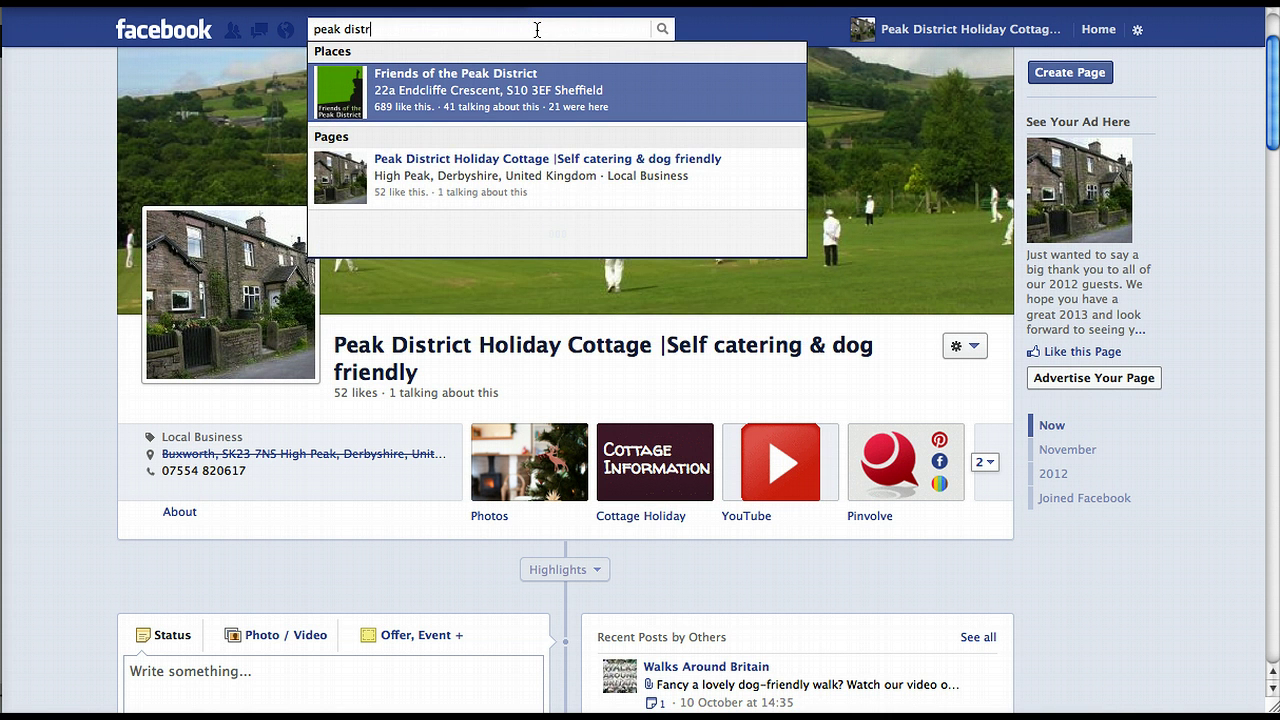
left_click(540, 78)
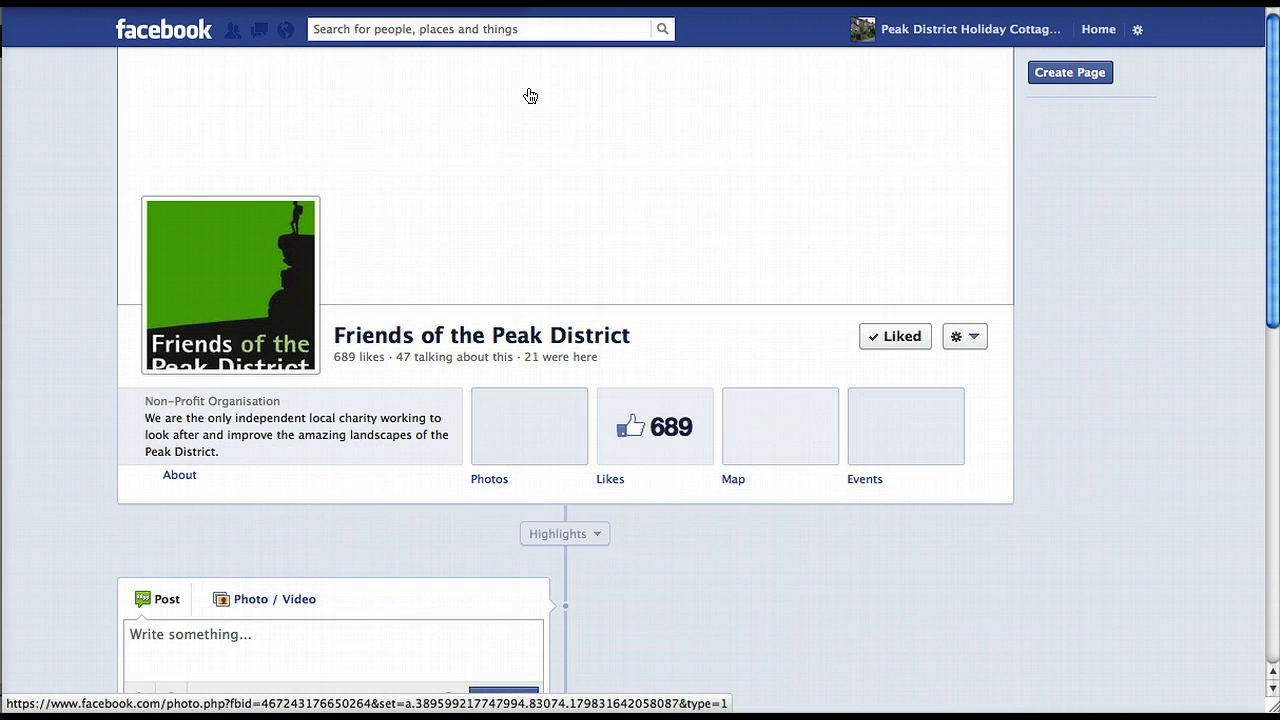
scroll(530, 96, "down", 3)
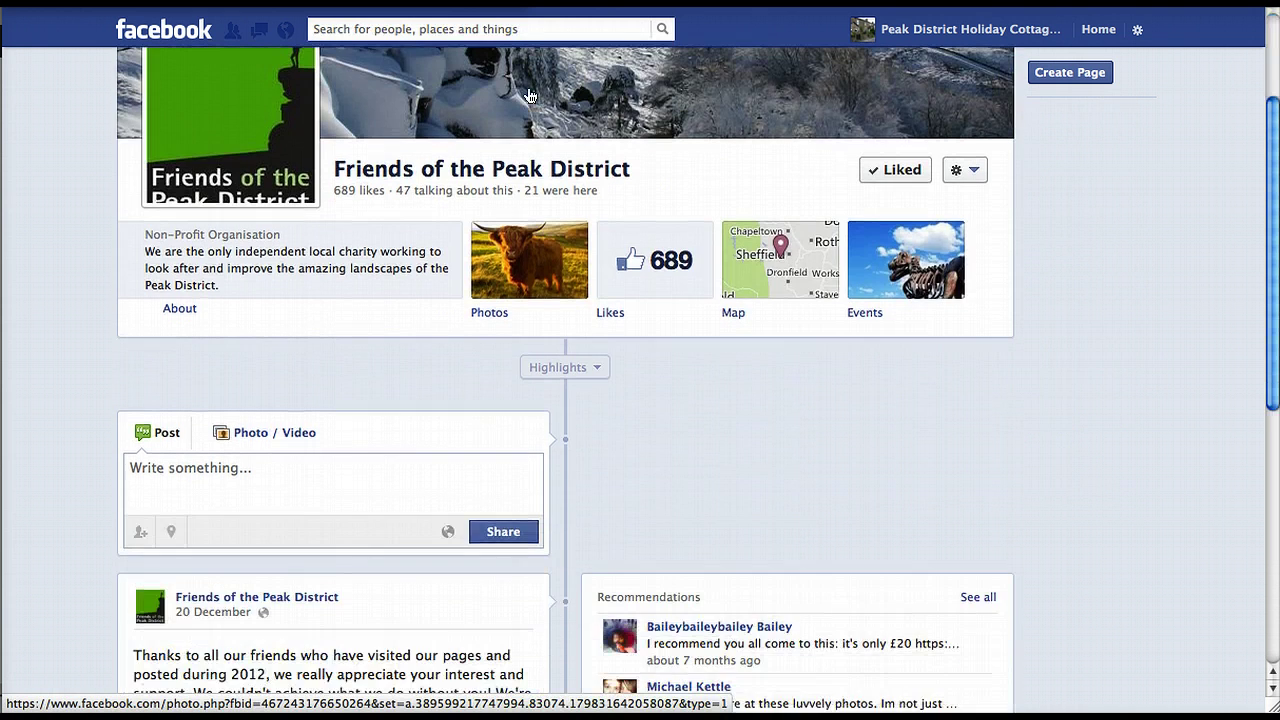
scroll(530, 96, "down", 5)
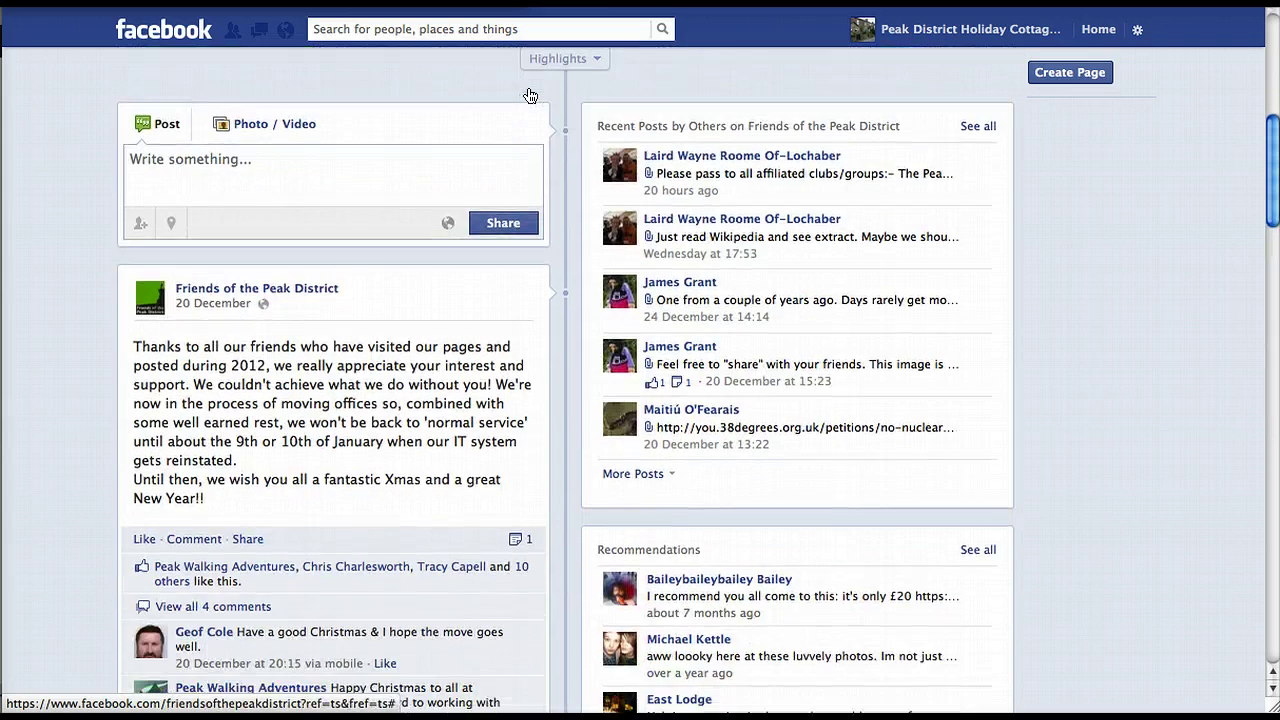
scroll(530, 96, "down", 1)
scroll(530, 96, "down", 5)
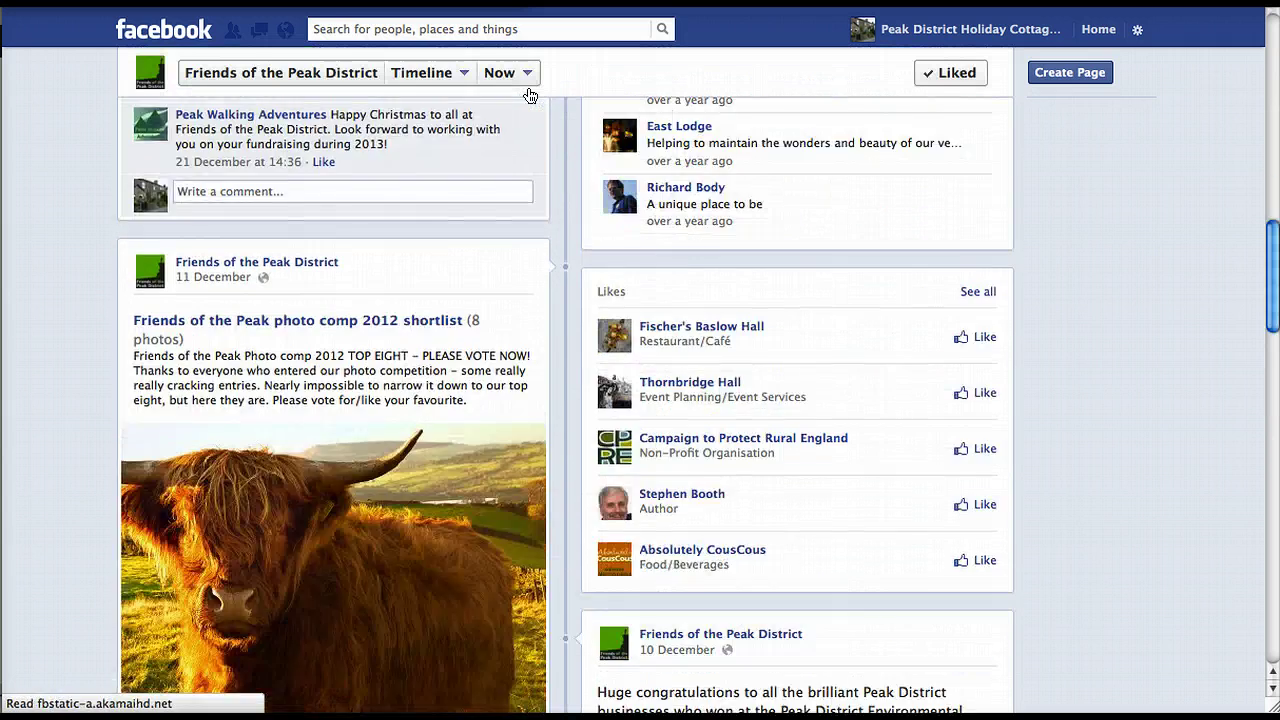
scroll(530, 96, "down", 7)
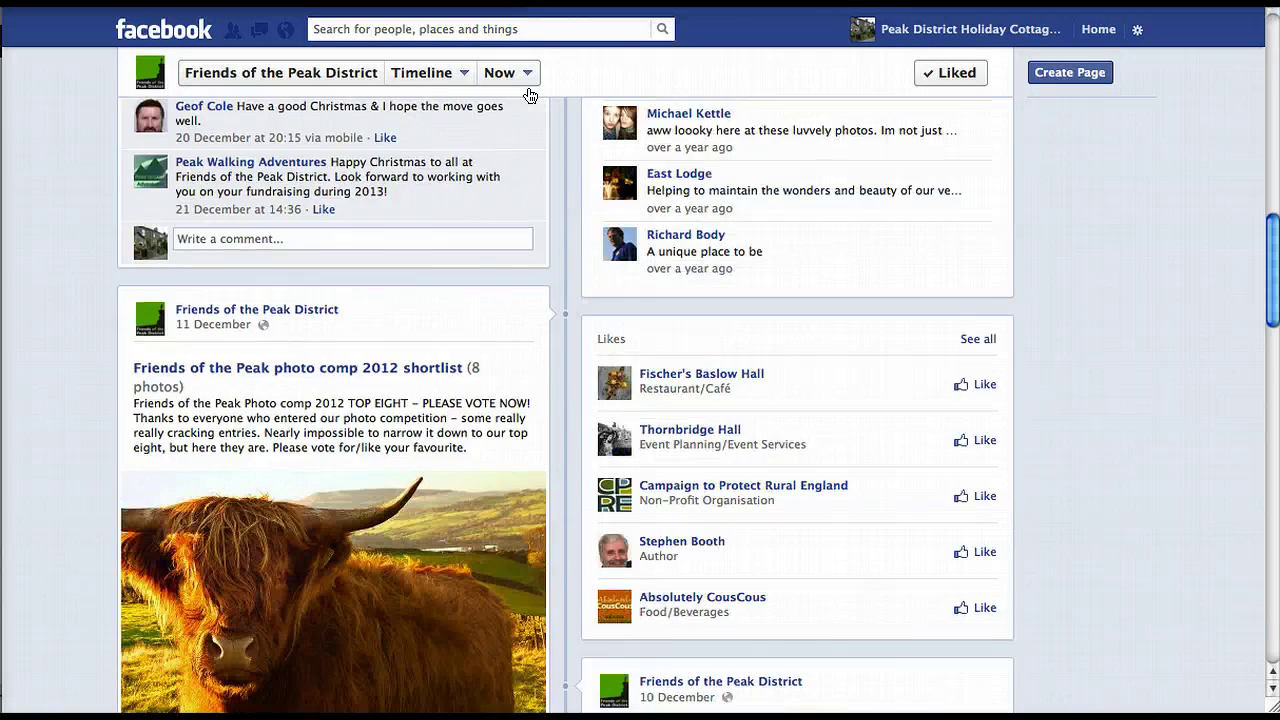
scroll(530, 96, "down", 9)
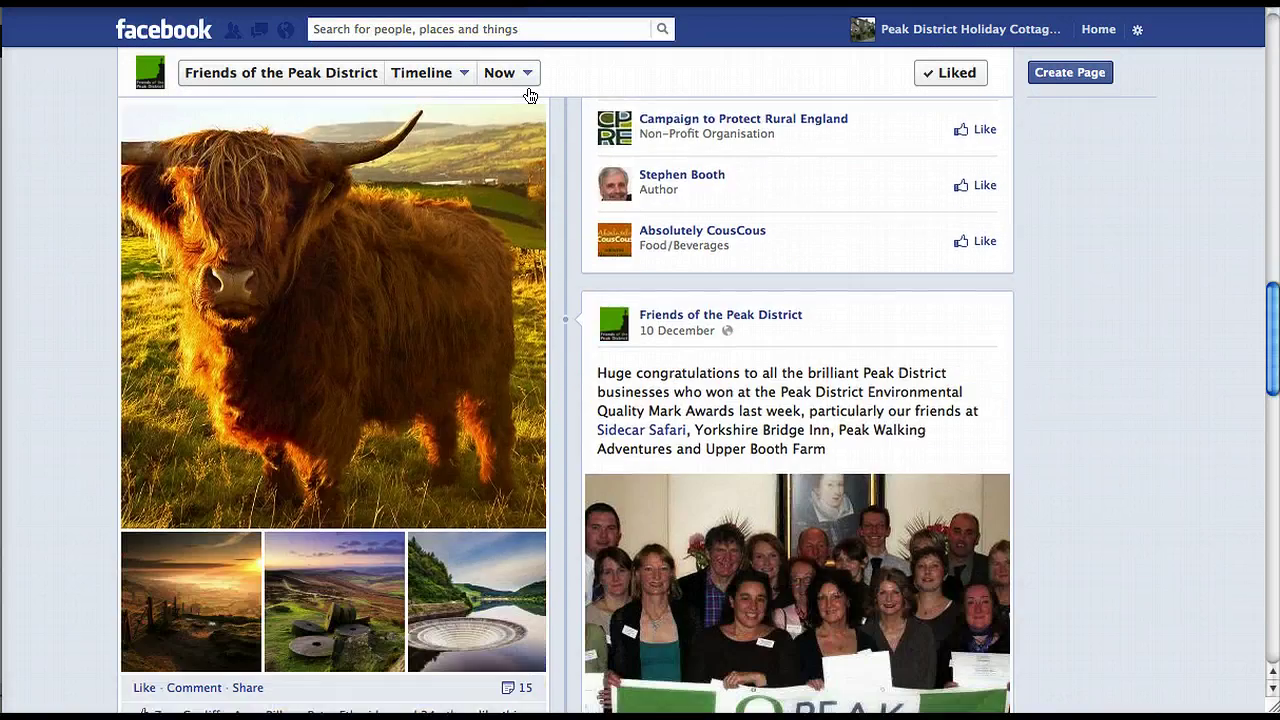
scroll(530, 96, "down", 1)
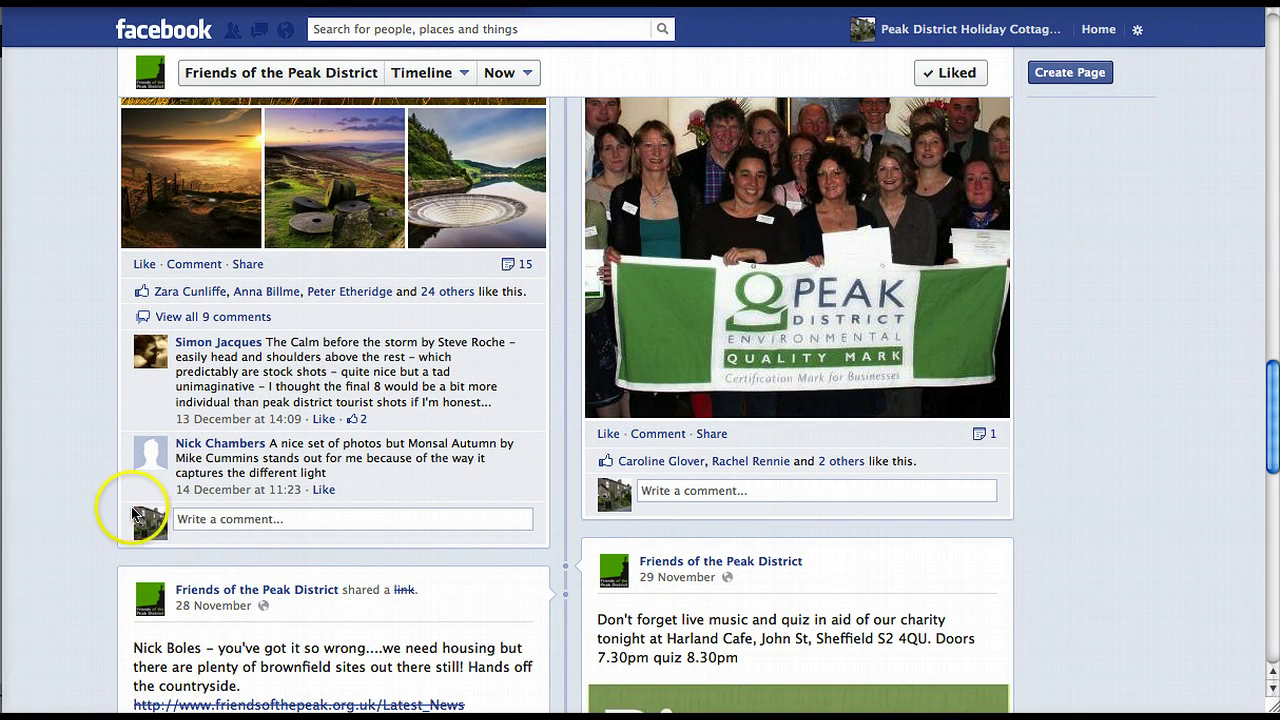
Step: Post 'Some great photos this year – as ever!' on the Friends of the Peak District photos post
left_click(188, 517)
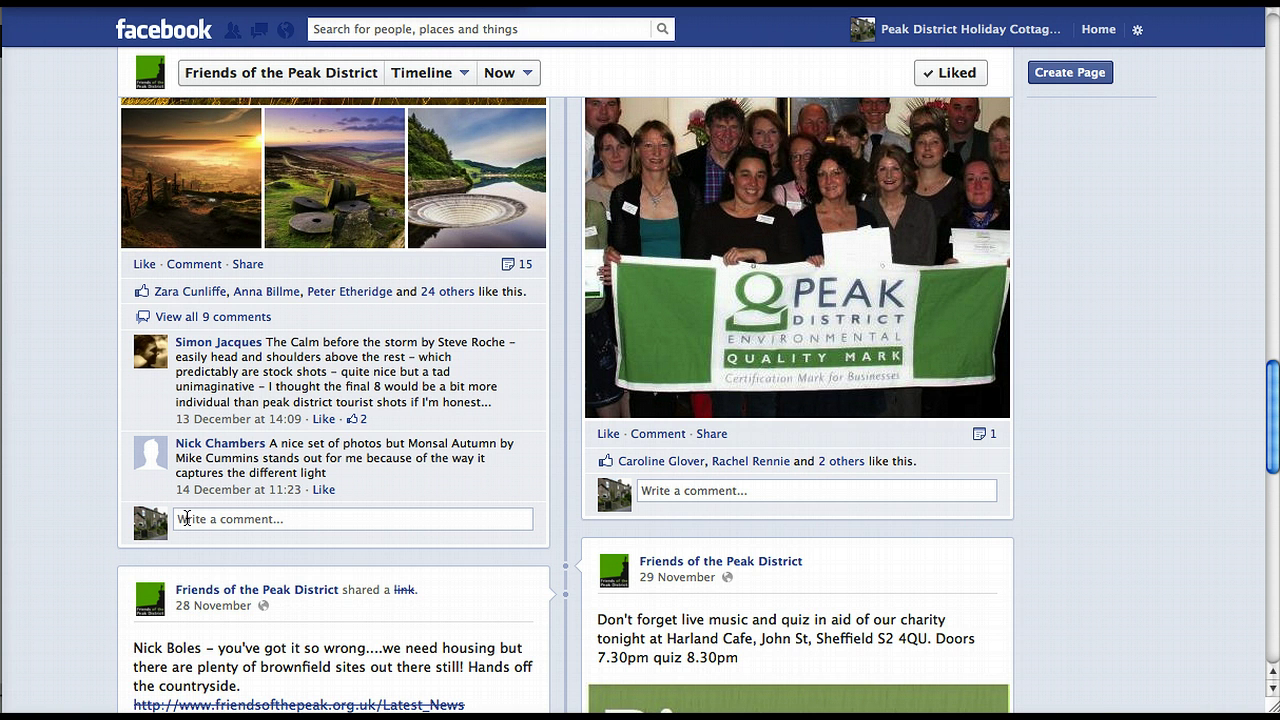
type("Sam")
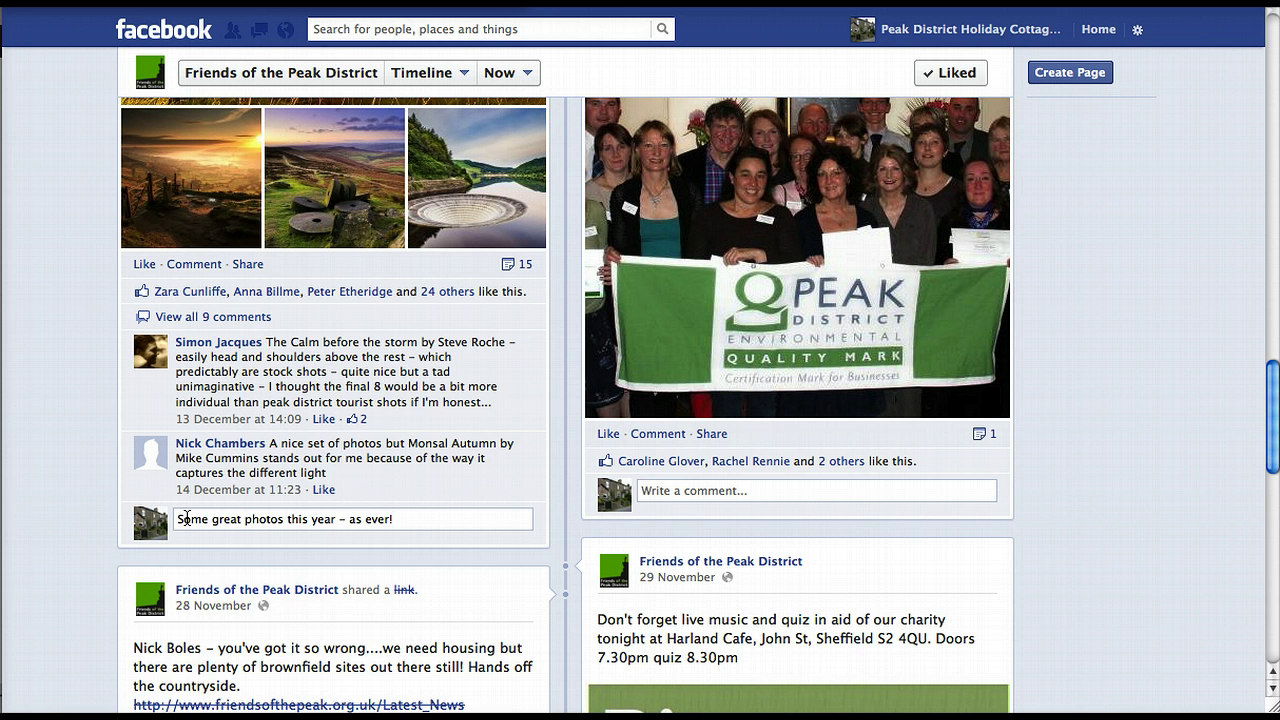
key("Return")
mouse_move(190, 514)
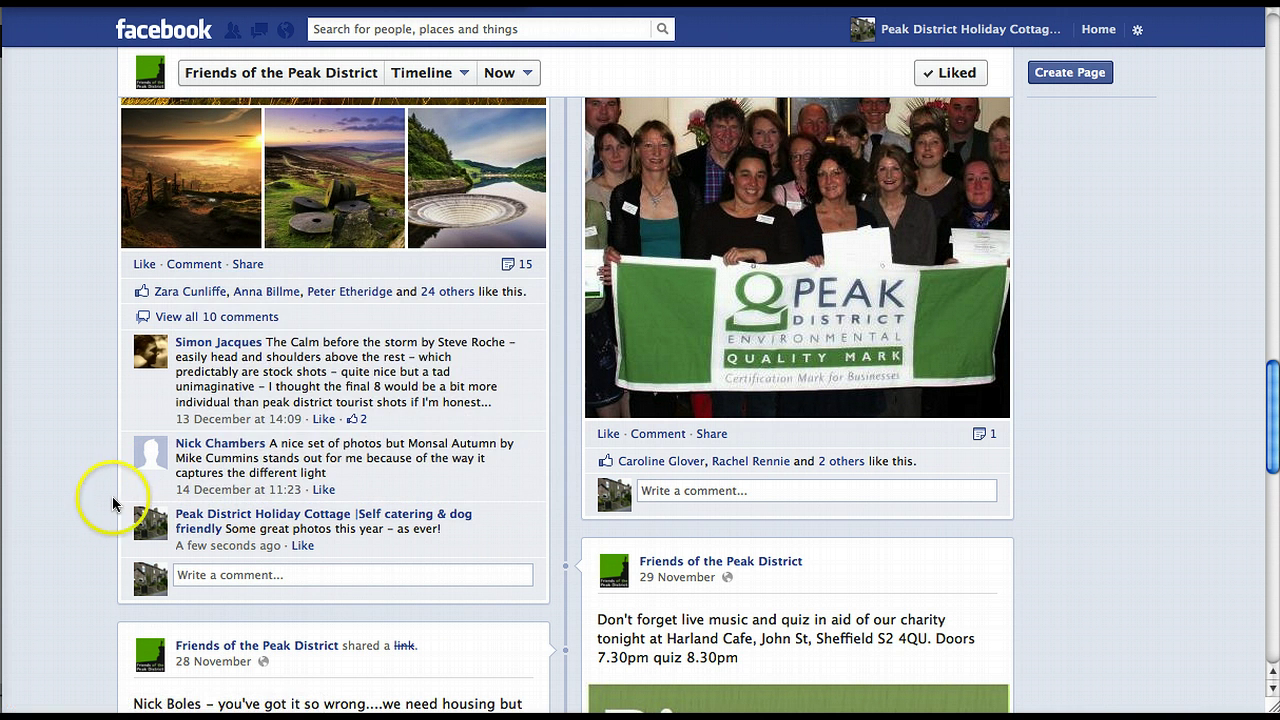
mouse_move(149, 514)
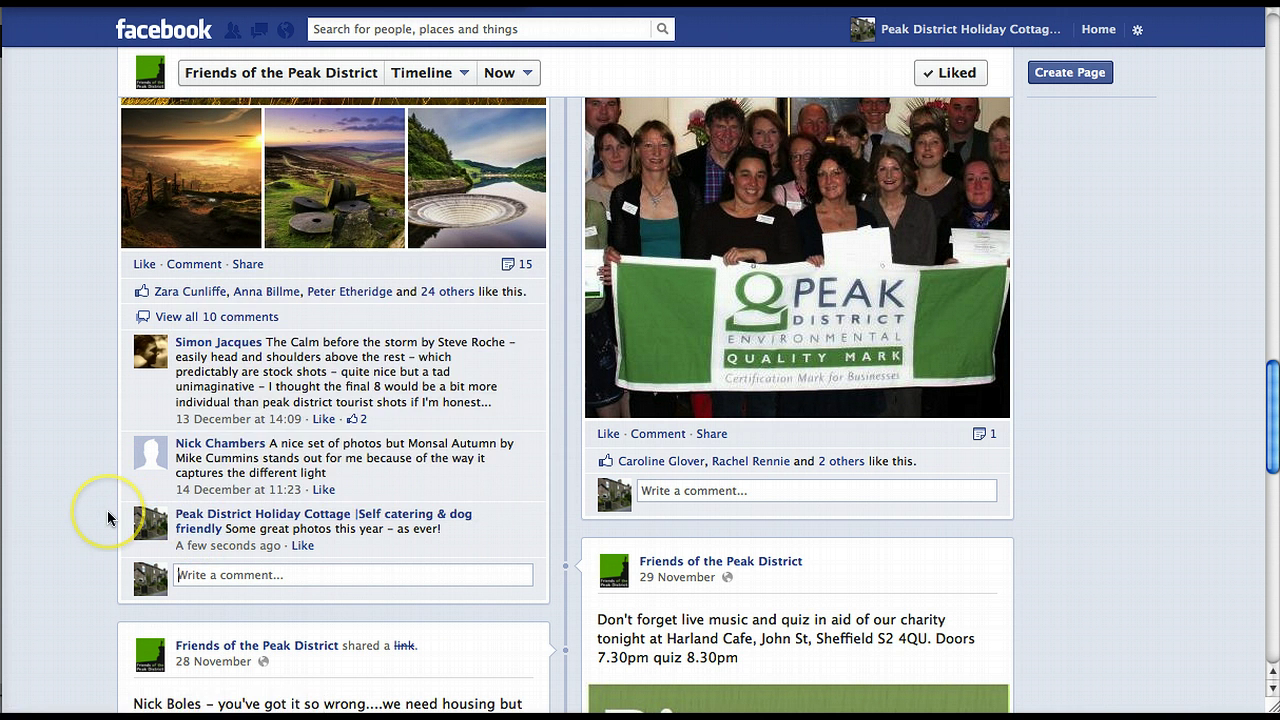
scroll(86, 505, "up", 10)
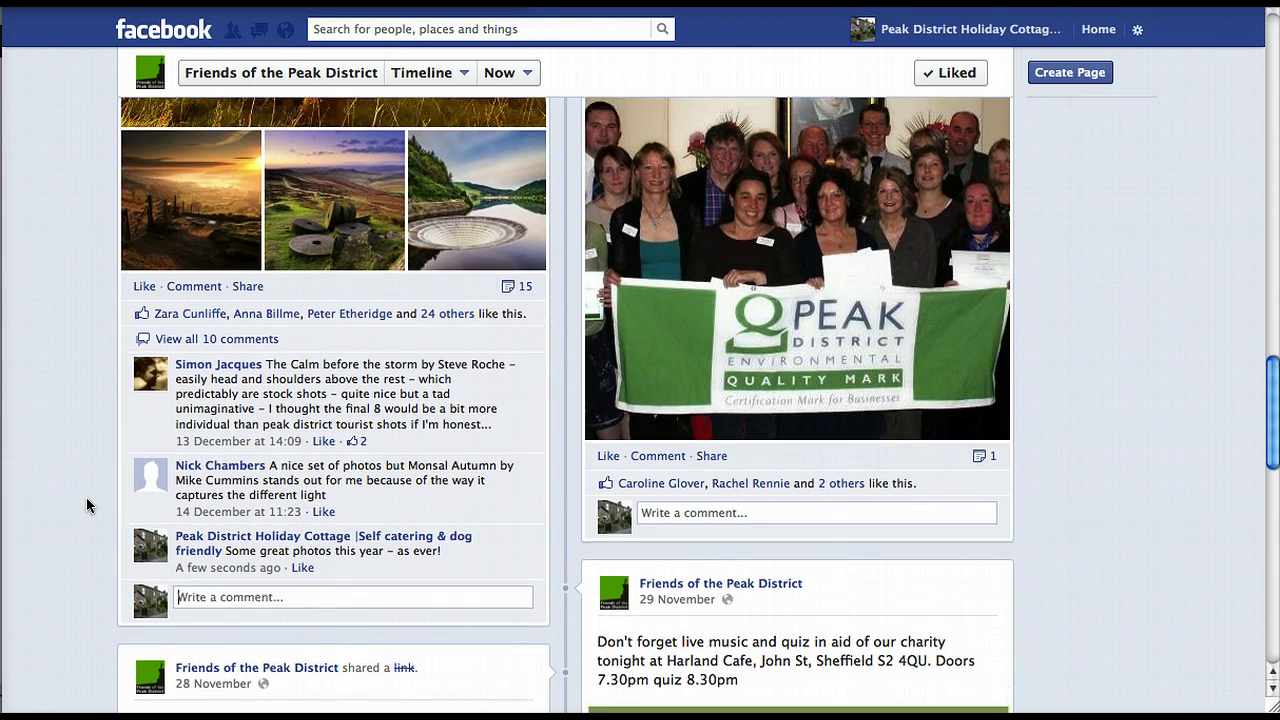
scroll(86, 505, "up", 15)
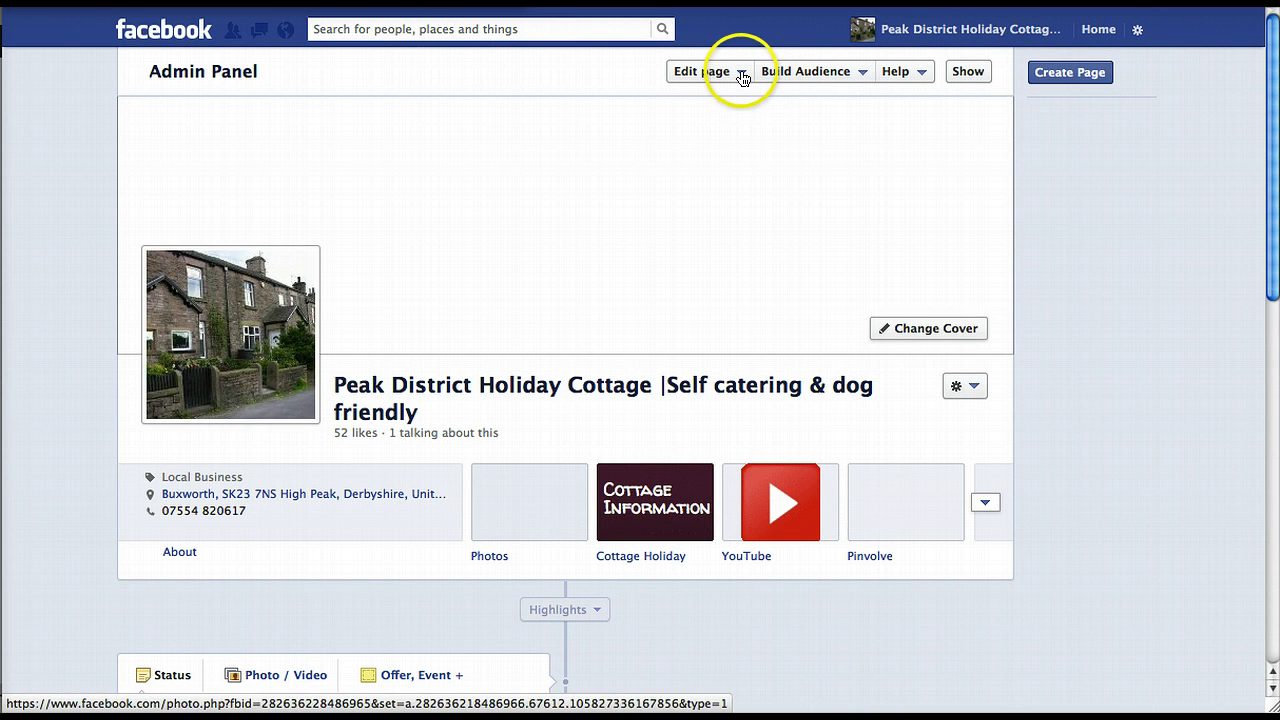
Step: Choose Edit page > Use Facebook as the personal profile in the Admin Panel
scroll(745, 85, "down", 3)
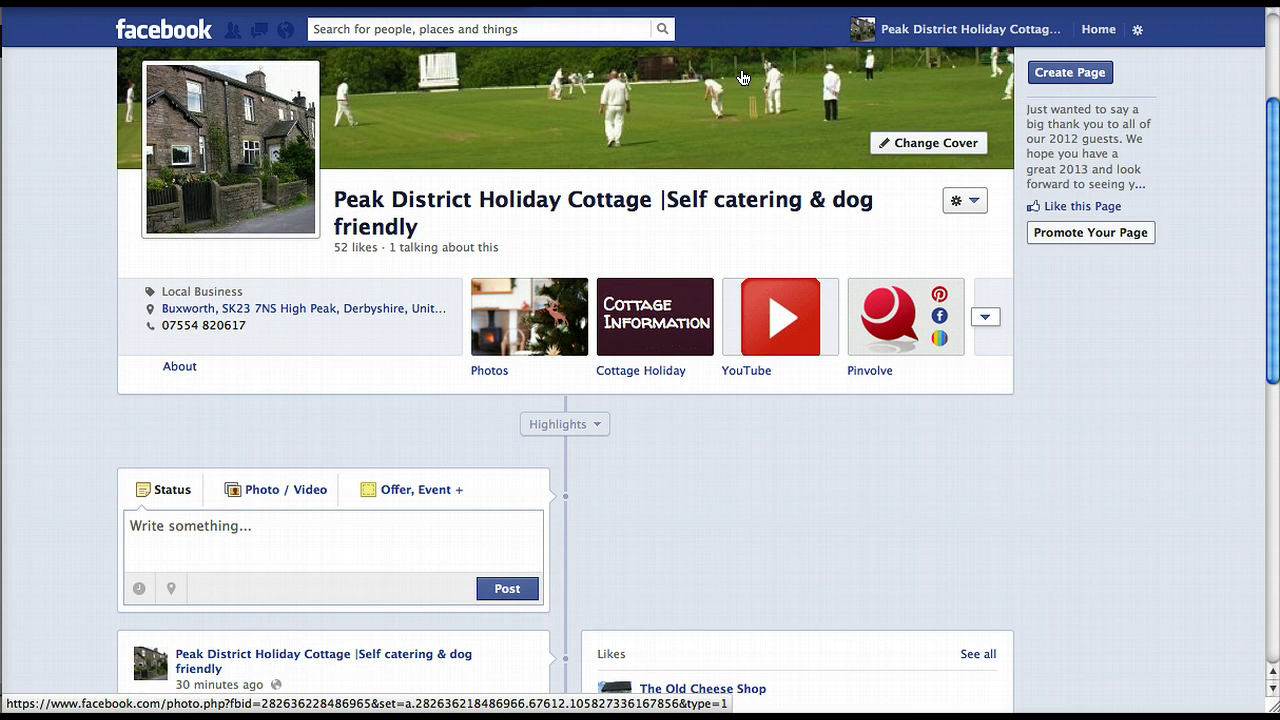
scroll(743, 77, "up", 4)
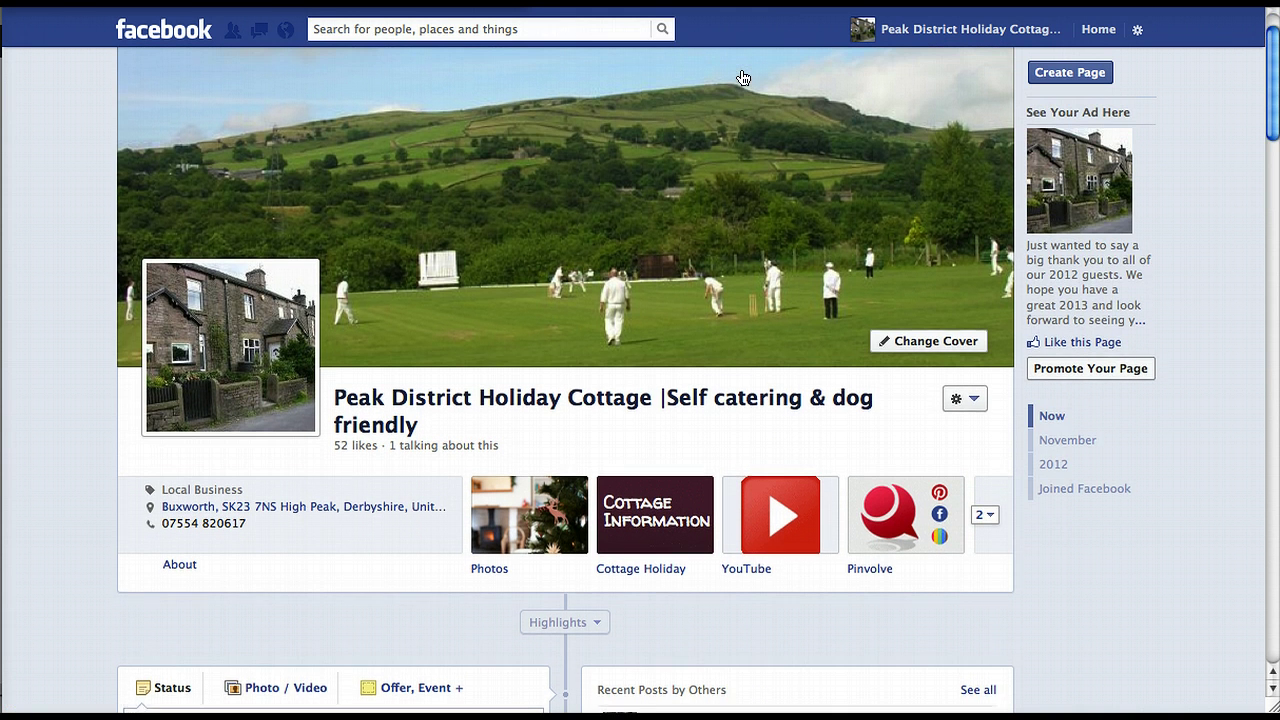
scroll(743, 77, "down", 2)
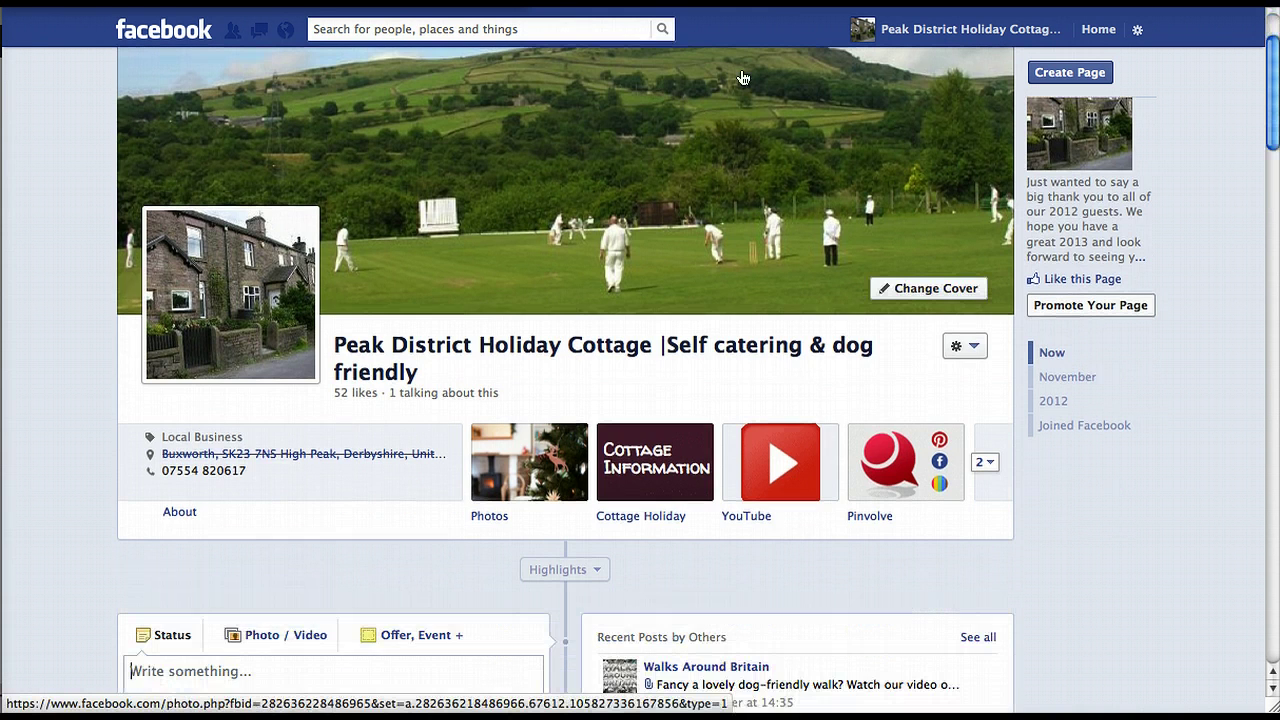
scroll(743, 77, "up", 2)
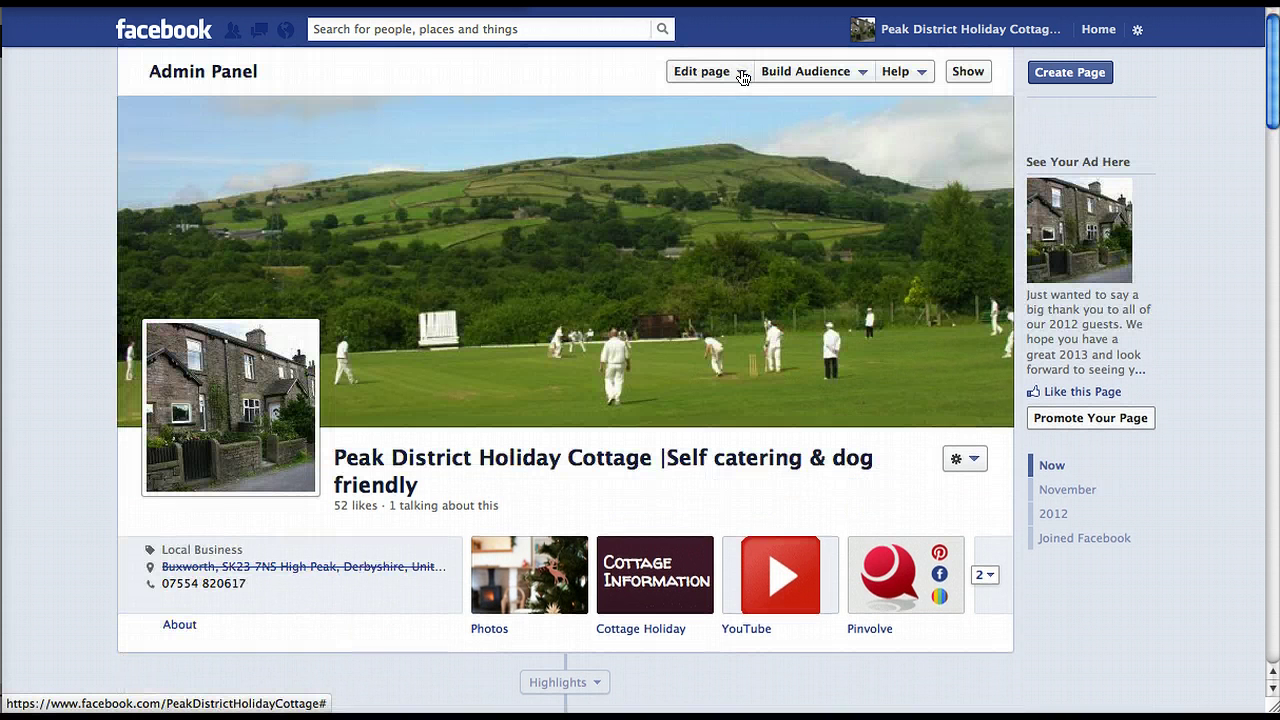
left_click(743, 77)
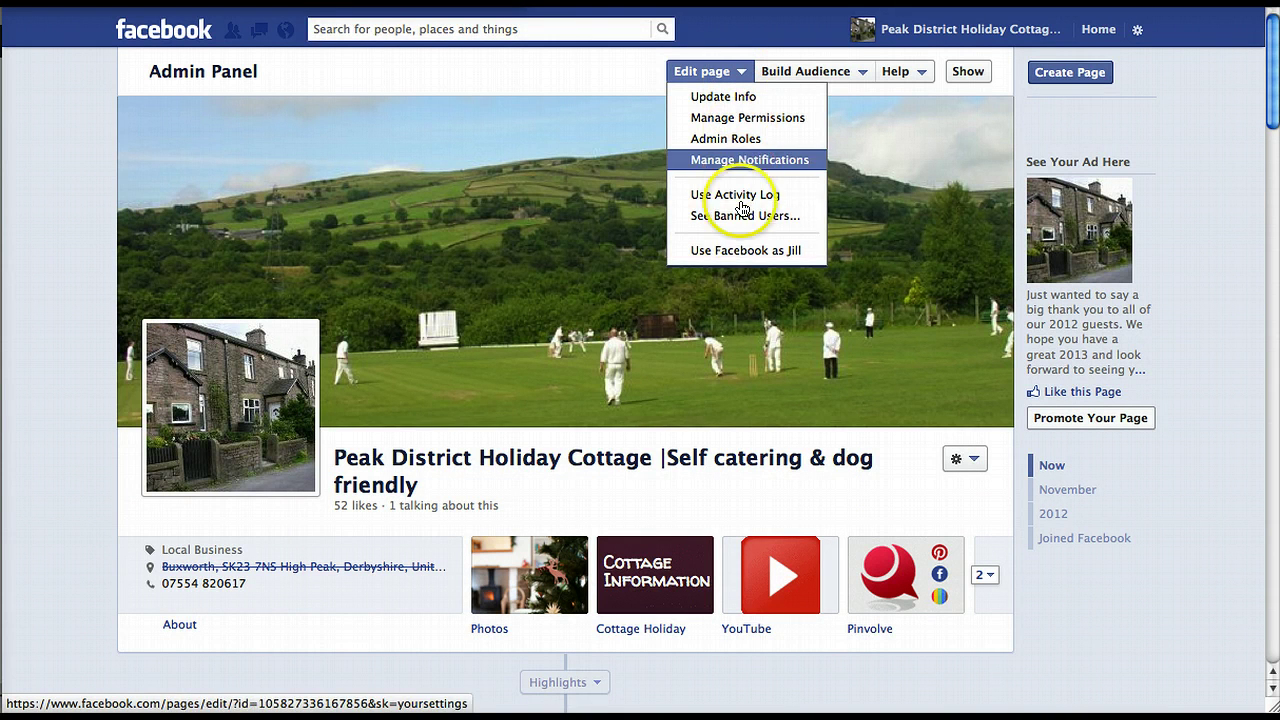
left_click(743, 251)
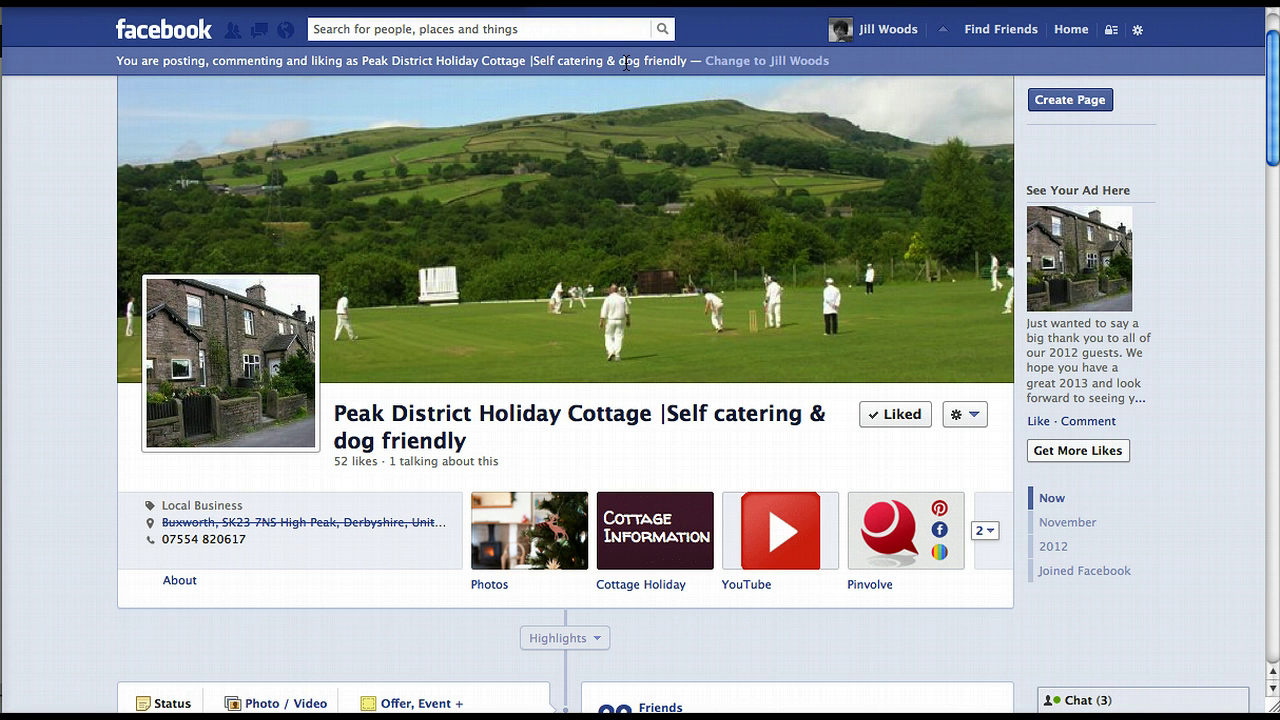
scroll(590, 64, "down", 5)
scroll(550, 66, "up", 3)
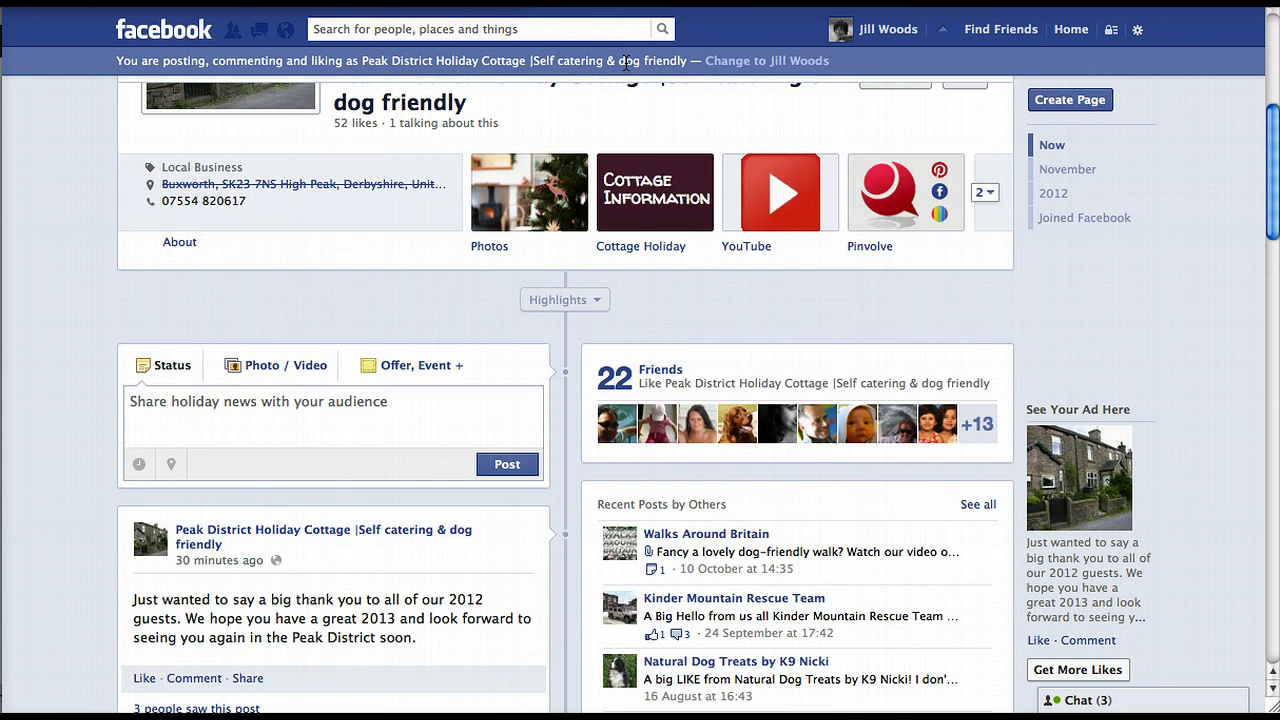
left_click(507, 68)
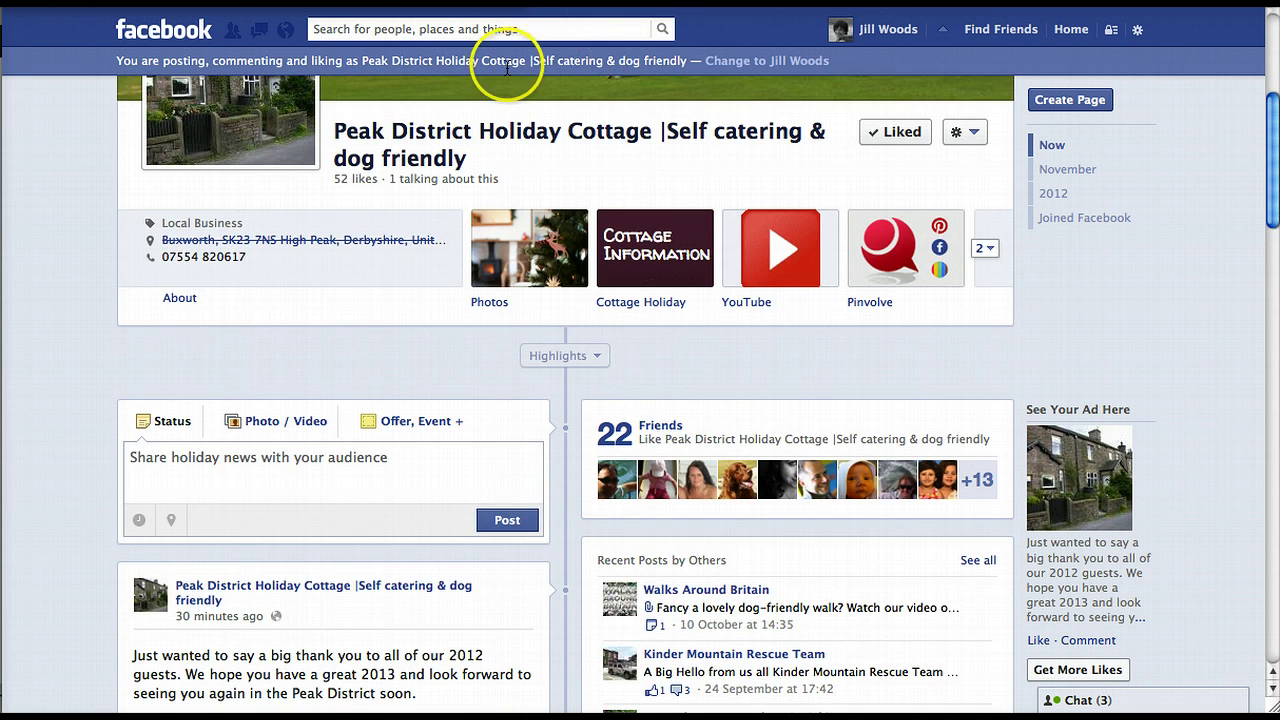
left_click(560, 63)
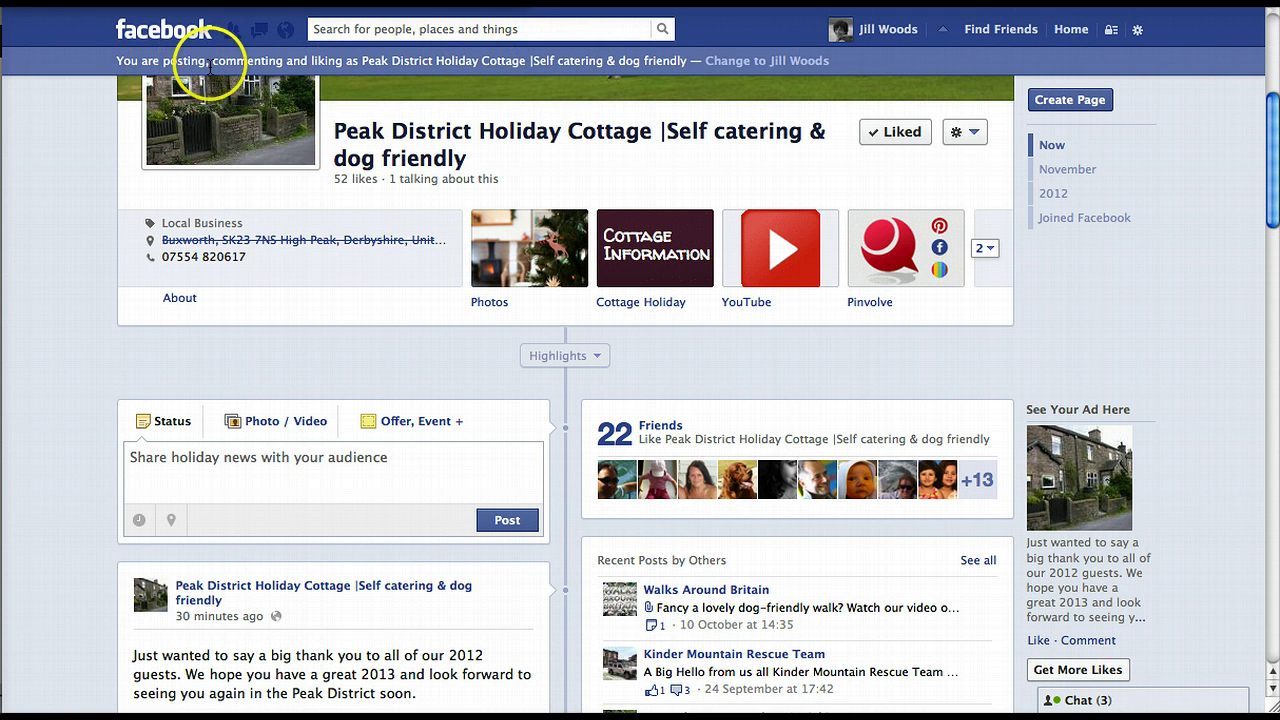
scroll(269, 489, "down", 3)
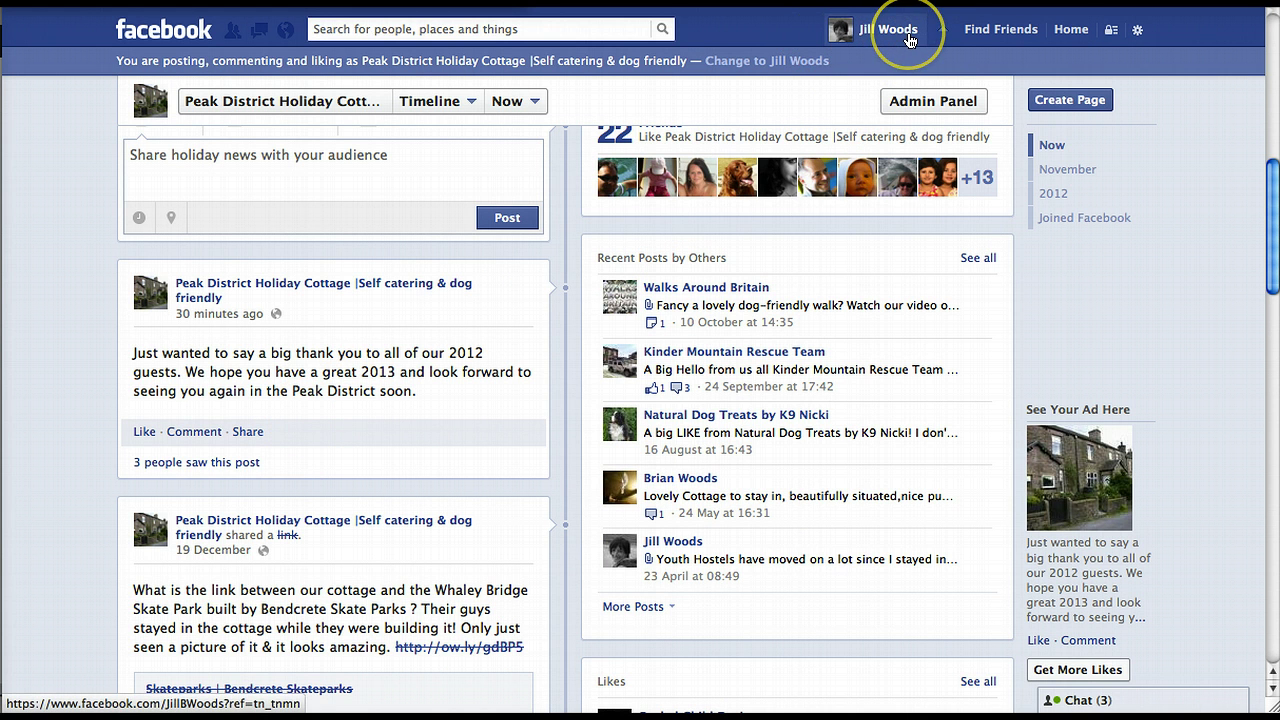
scroll(910, 40, "up", 10)
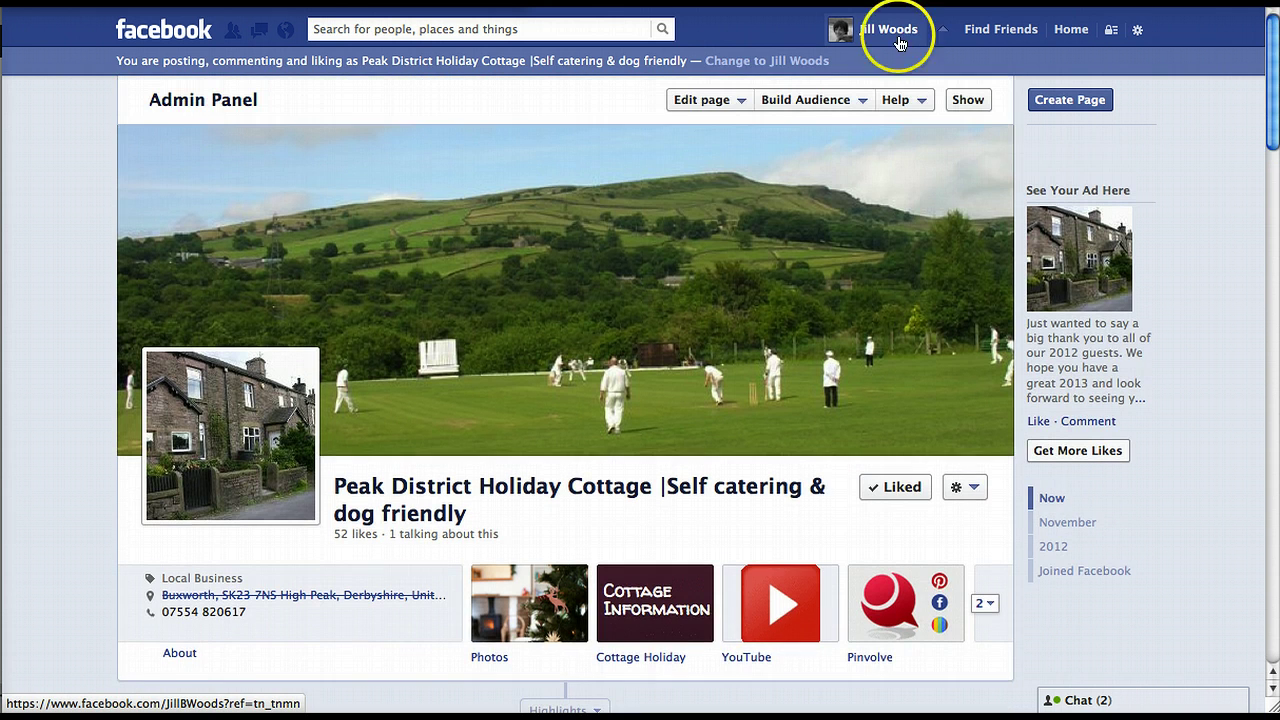
Step: Choose Edit page > Use Facebook as Peak District Holiday Cottage again
left_click(742, 100)
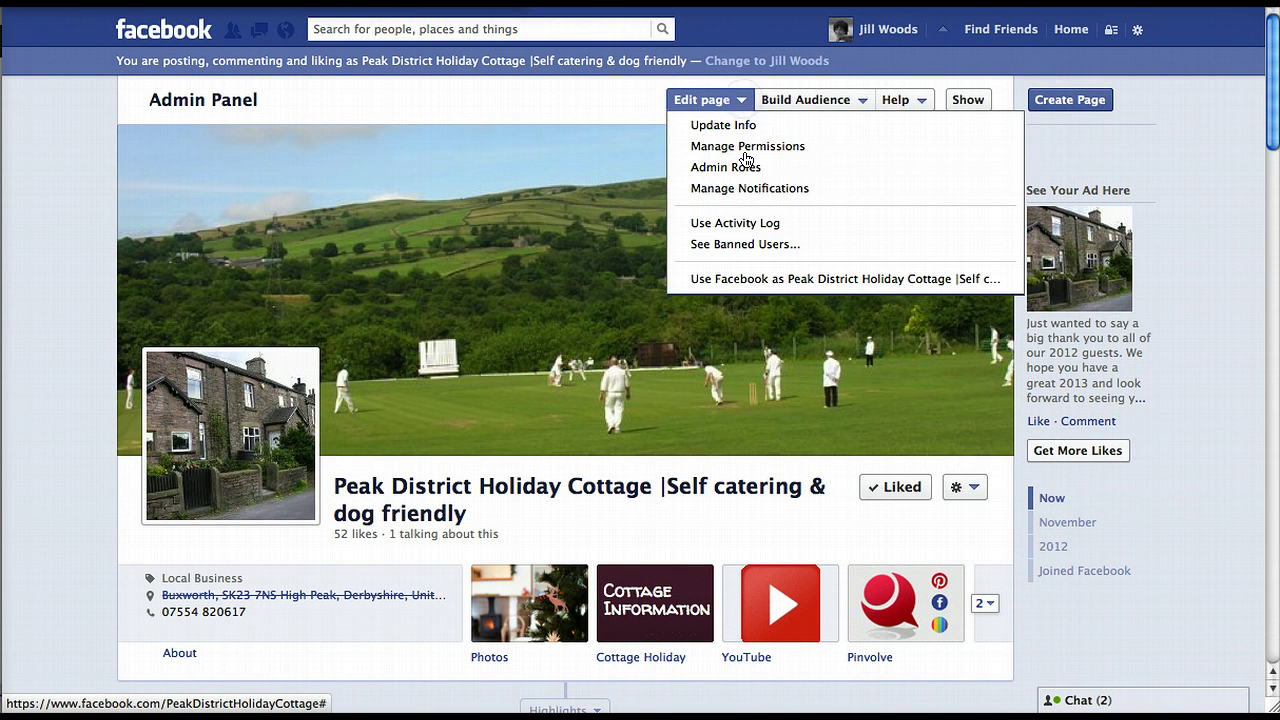
left_click(744, 282)
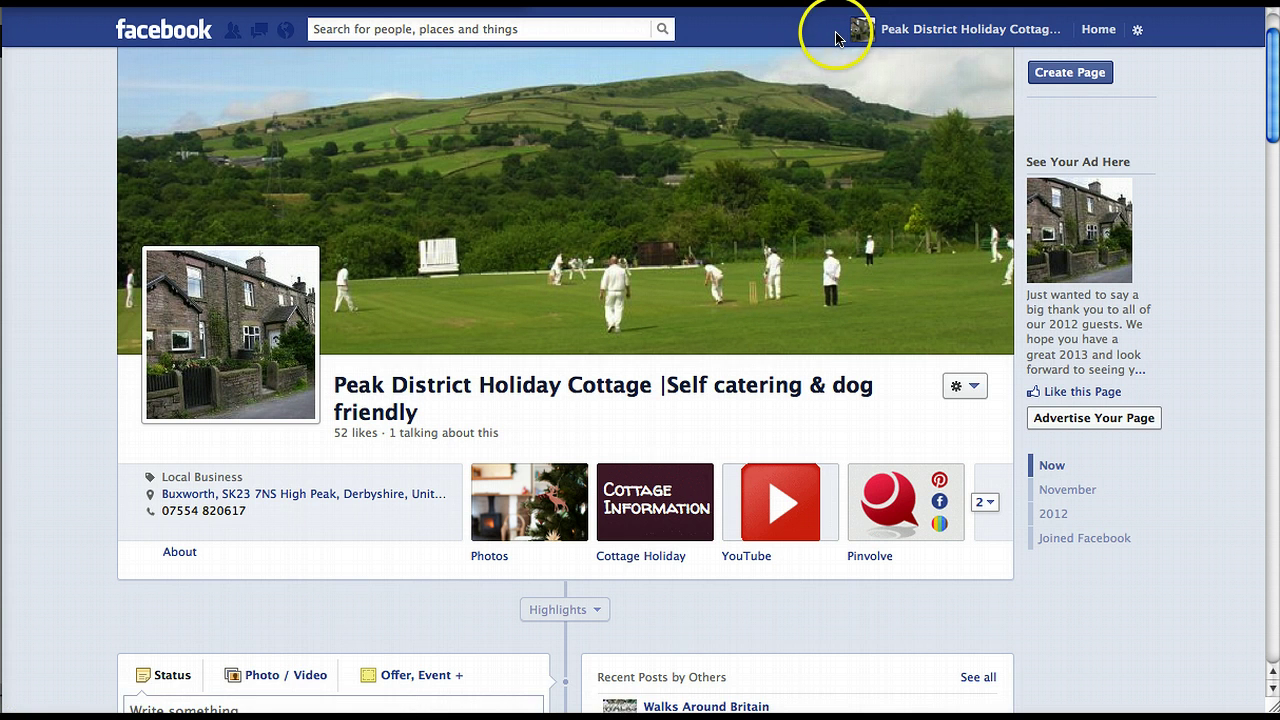
scroll(835, 38, "down", 1)
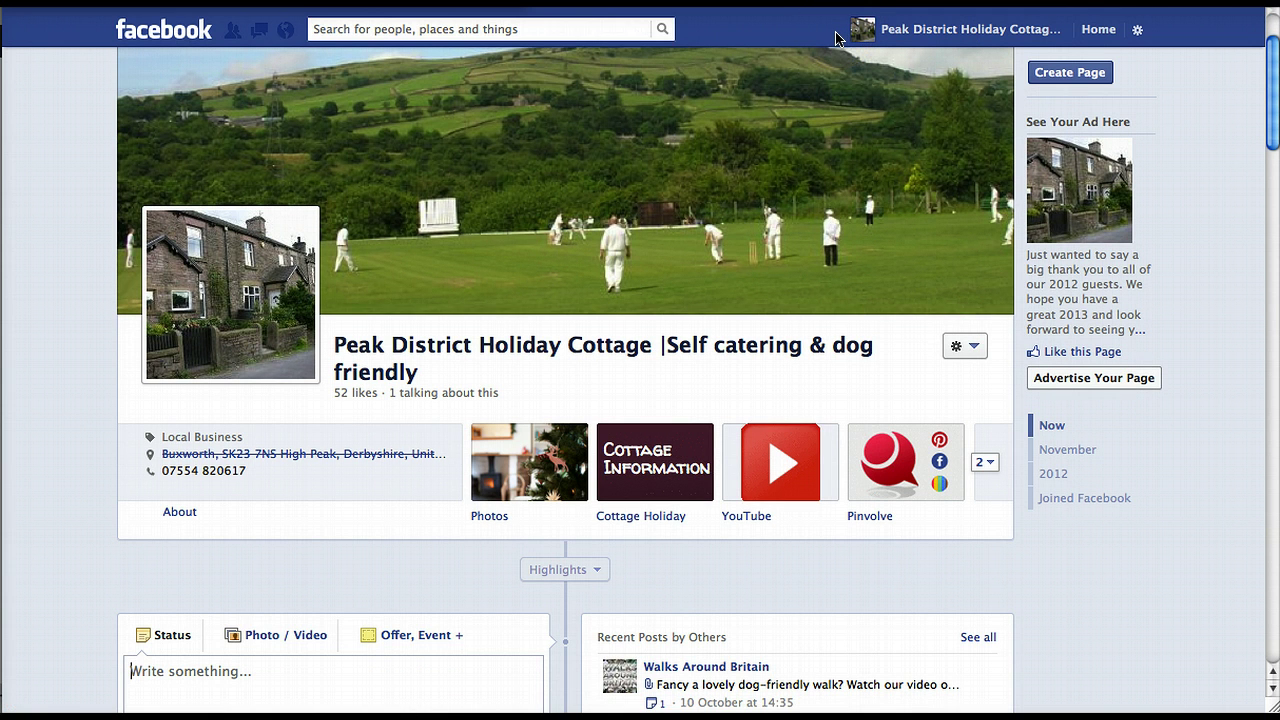